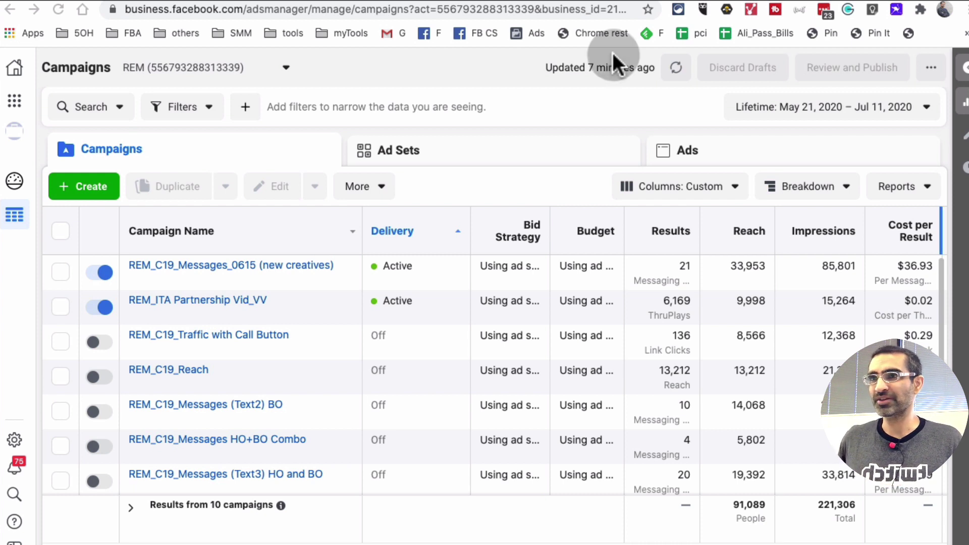
Start creating a new campaign and choose Conversions as its marketing objective.
click(112, 217)
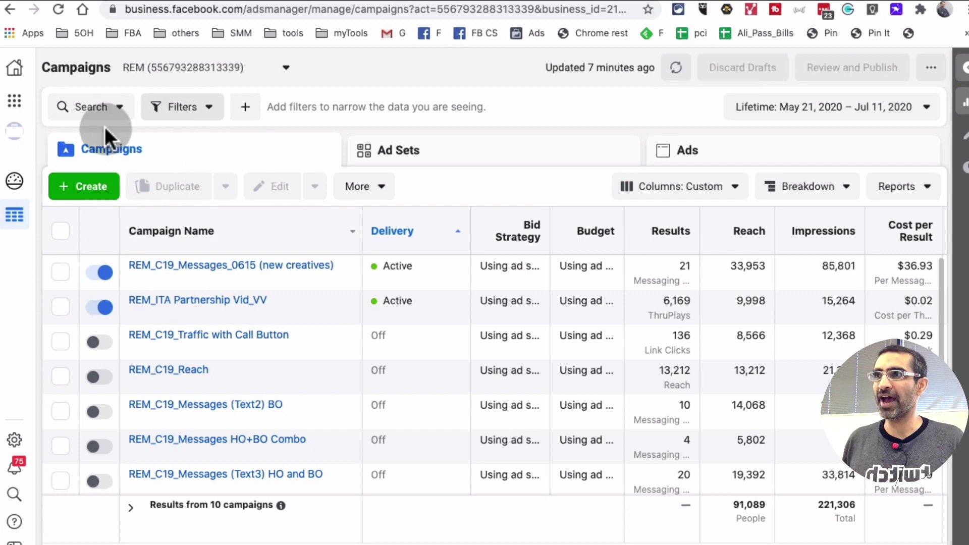
click(96, 187)
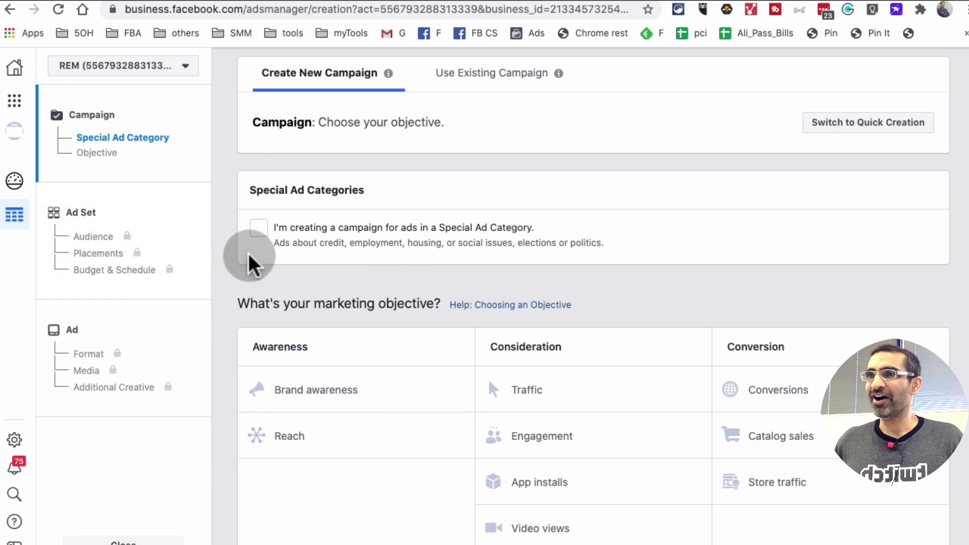
scroll(249, 262, down, 1)
scroll(465, 339, down, 3)
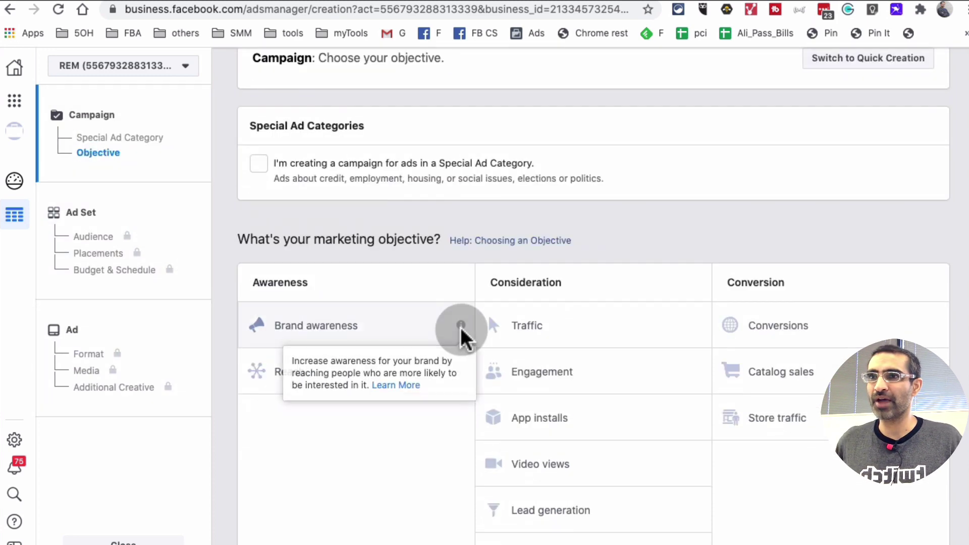
click(795, 318)
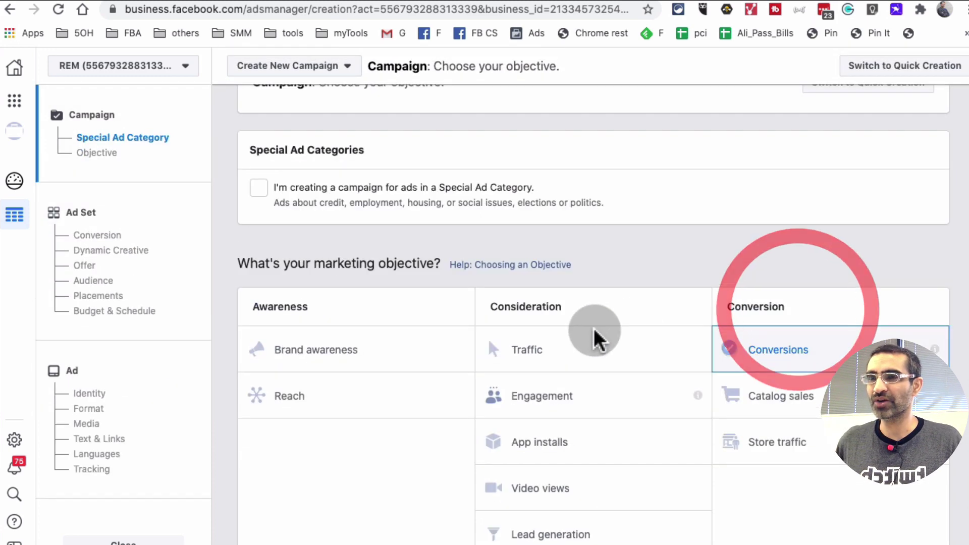
Name the campaign testConversions and continue to the ad set settings.
double_click(566, 292)
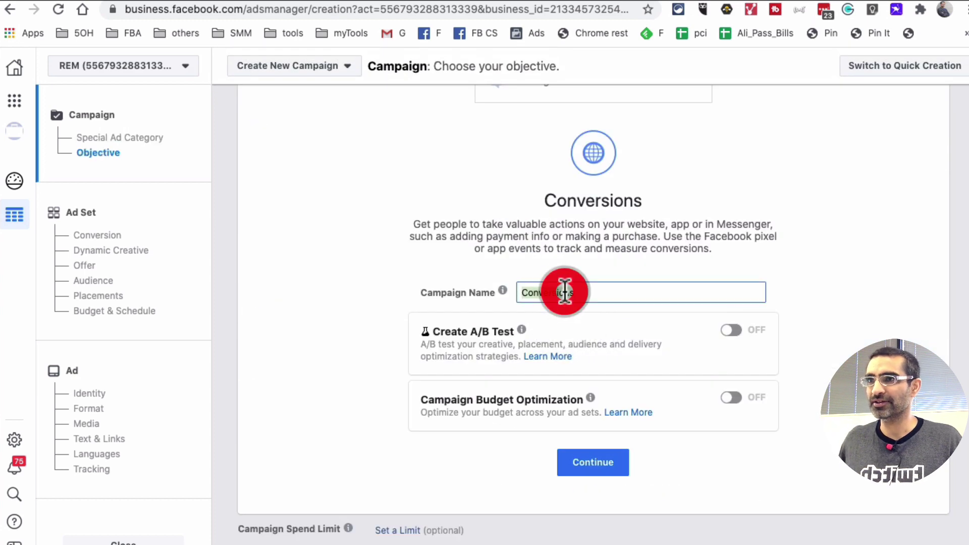
key(Left)
text(test)
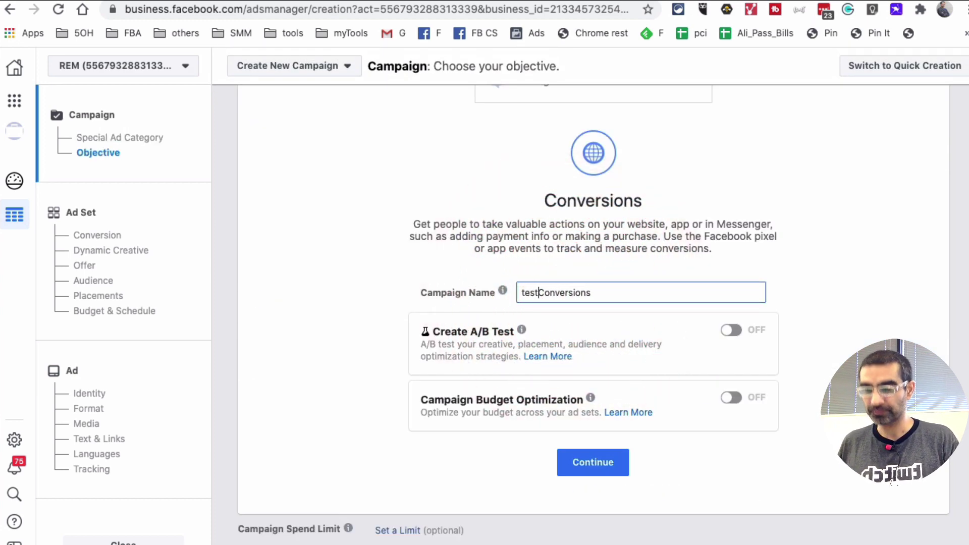
click(598, 466)
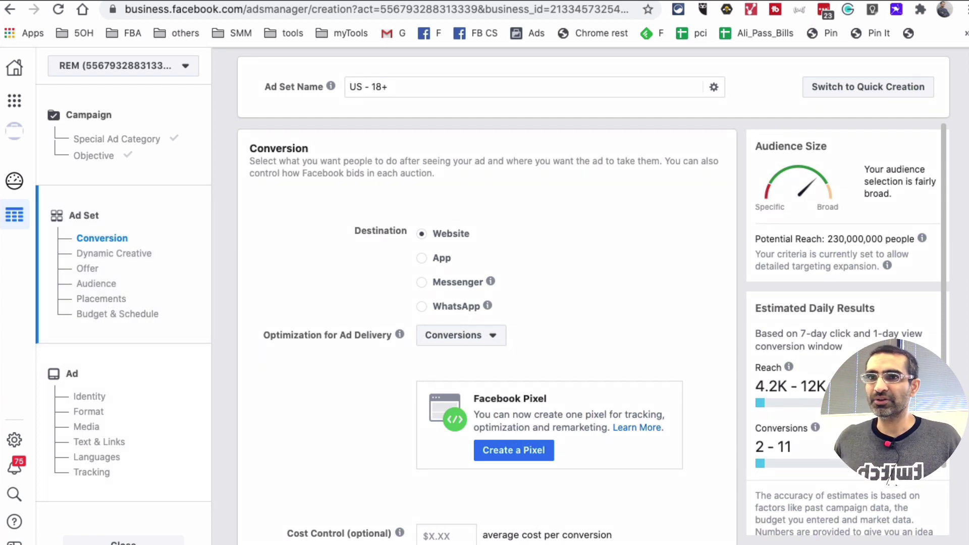
Turn off Detailed Targeting Expansion in the ad set's Audience section.
click(619, 429)
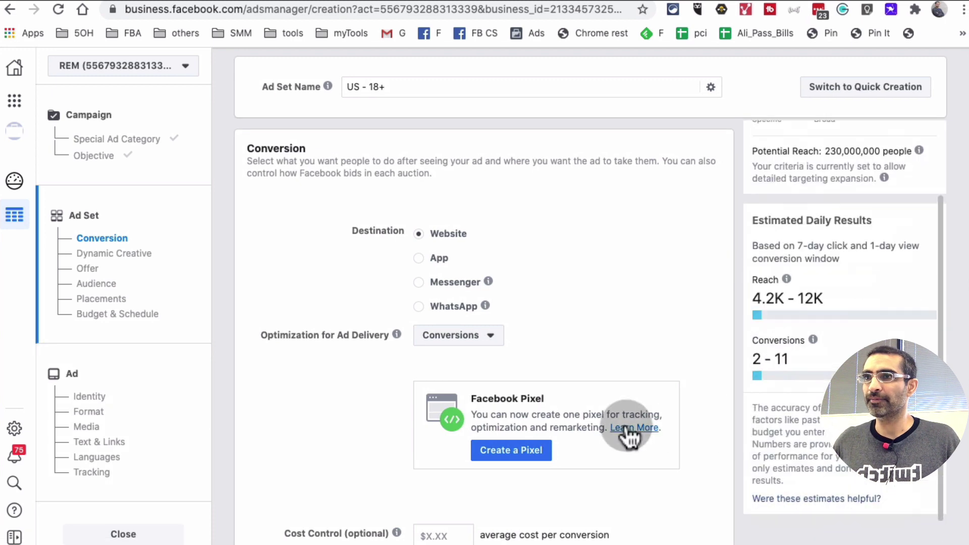
scroll(619, 429, down, 3)
scroll(618, 428, down, 10)
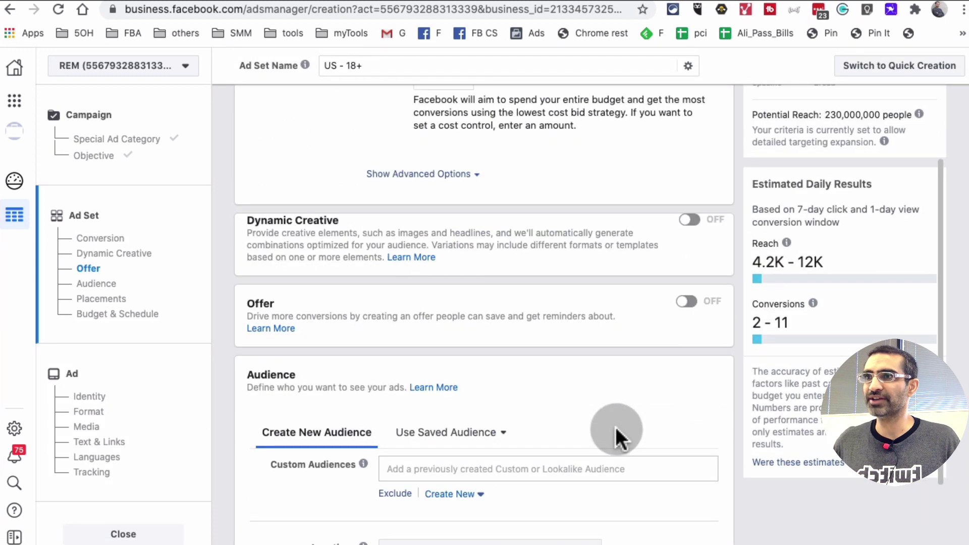
scroll(617, 430, down, 5)
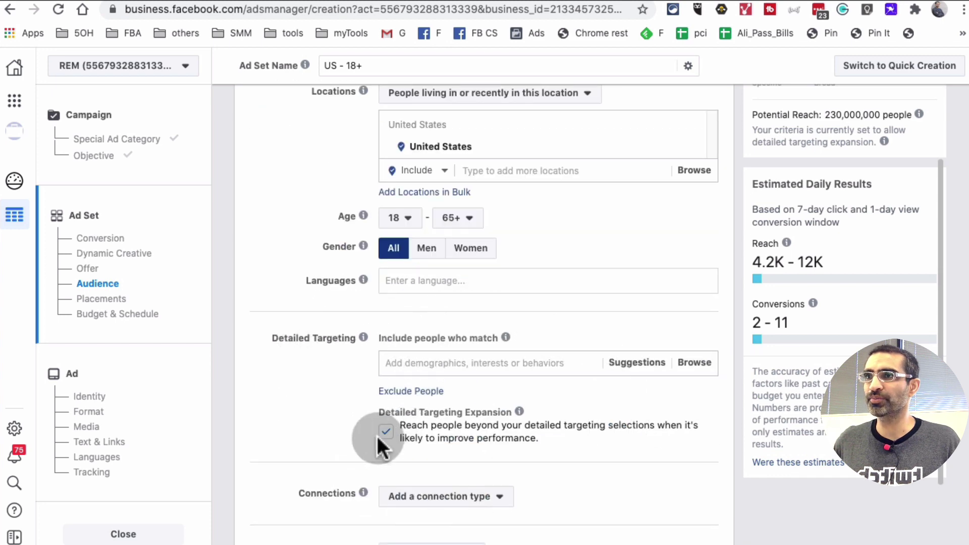
click(381, 433)
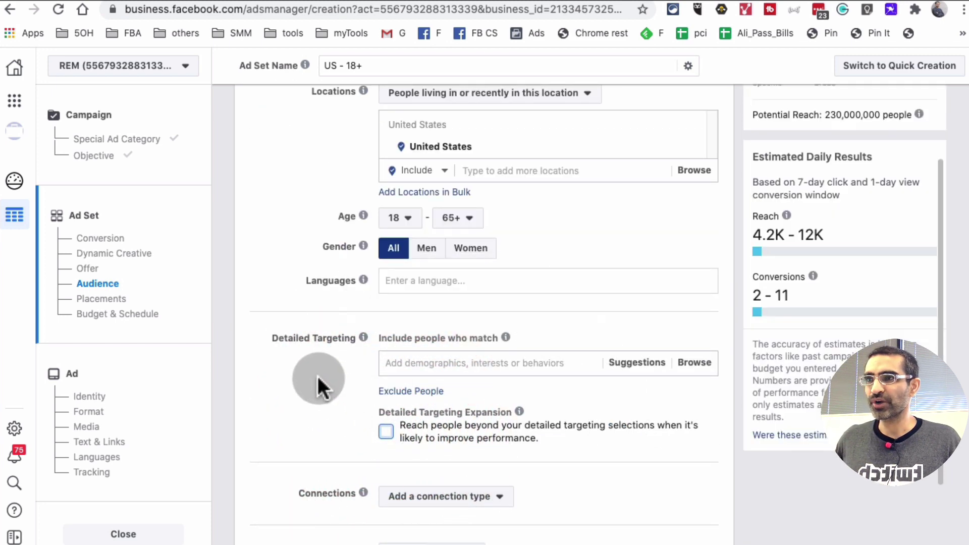
click(317, 376)
Search the detailed targeting interests for "watch" and include Apple Watch in the audience.
scroll(347, 370, down, 3)
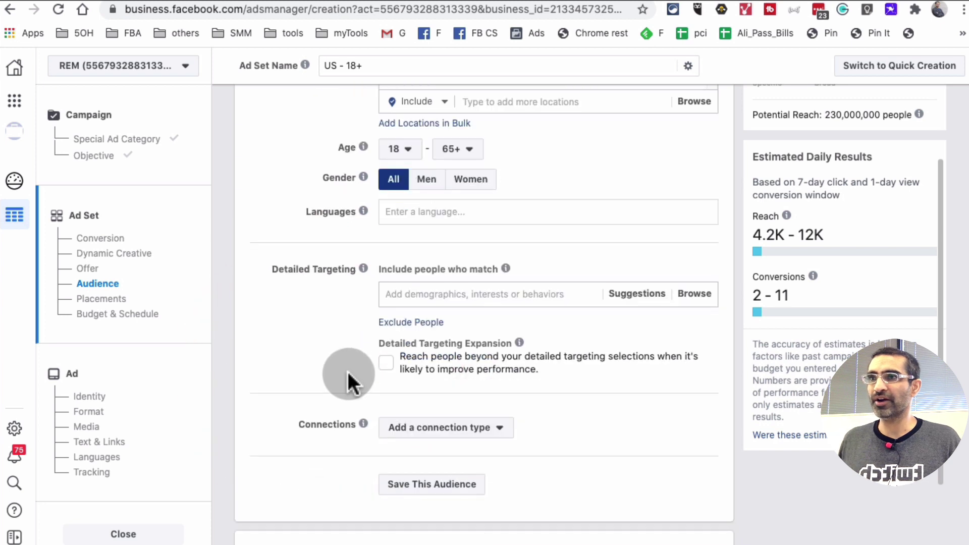
scroll(347, 371, down, 2)
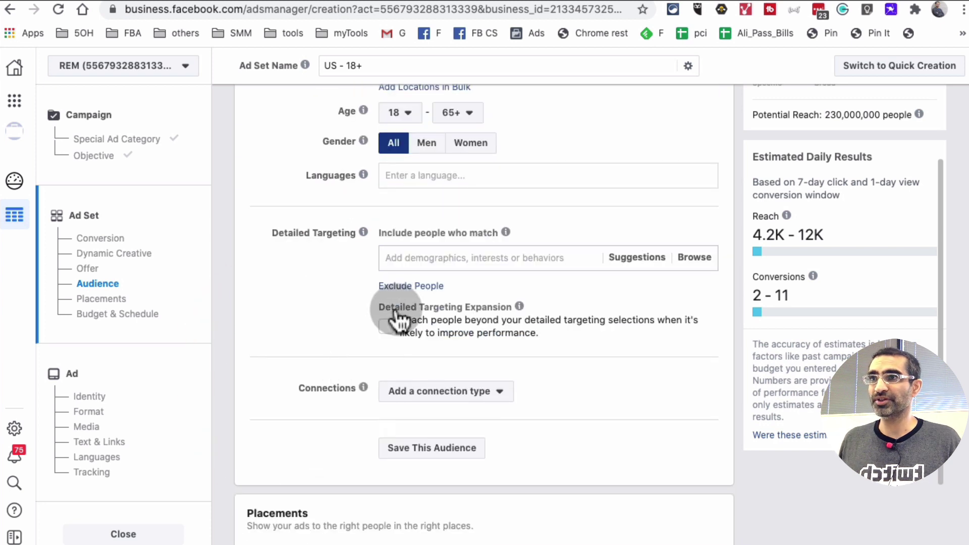
click(398, 263)
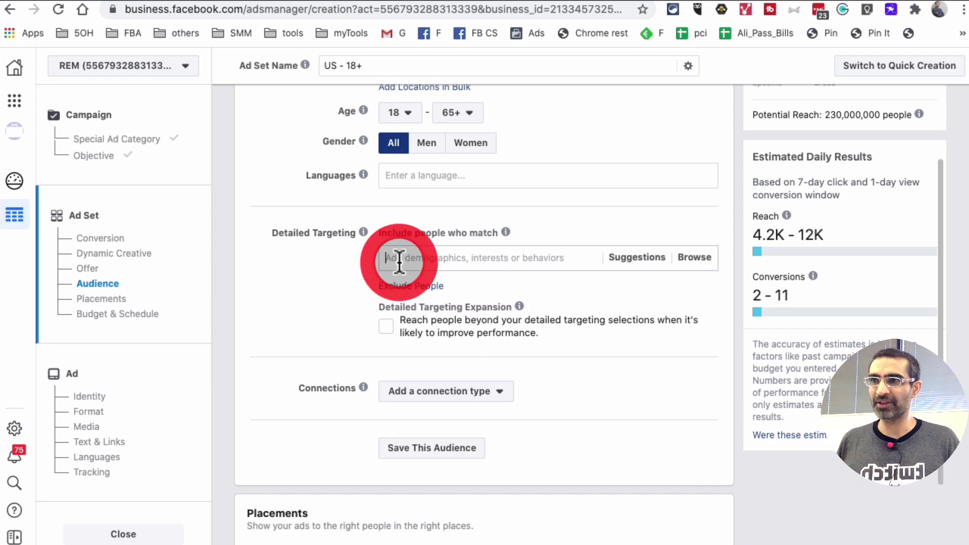
text(watch)
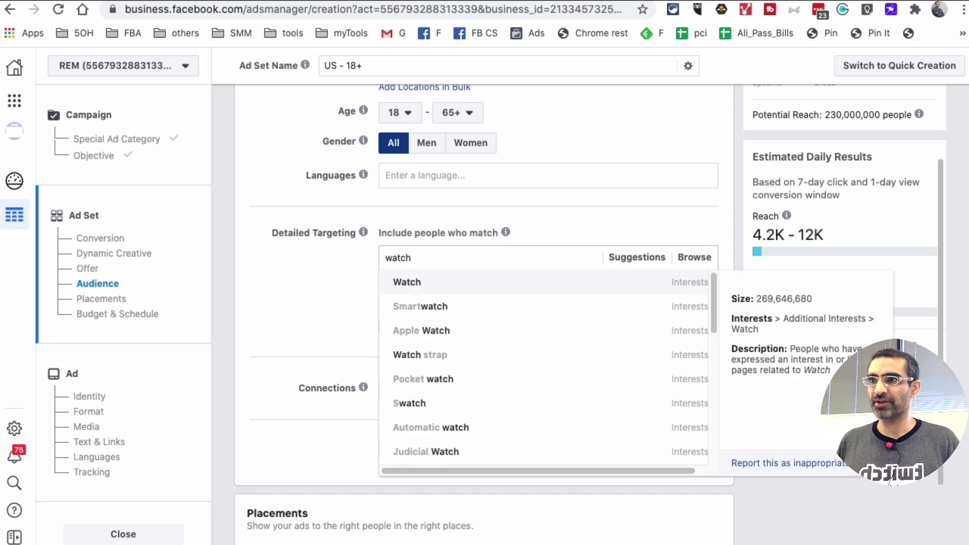
key(Down)
key(Down)
key(Return)
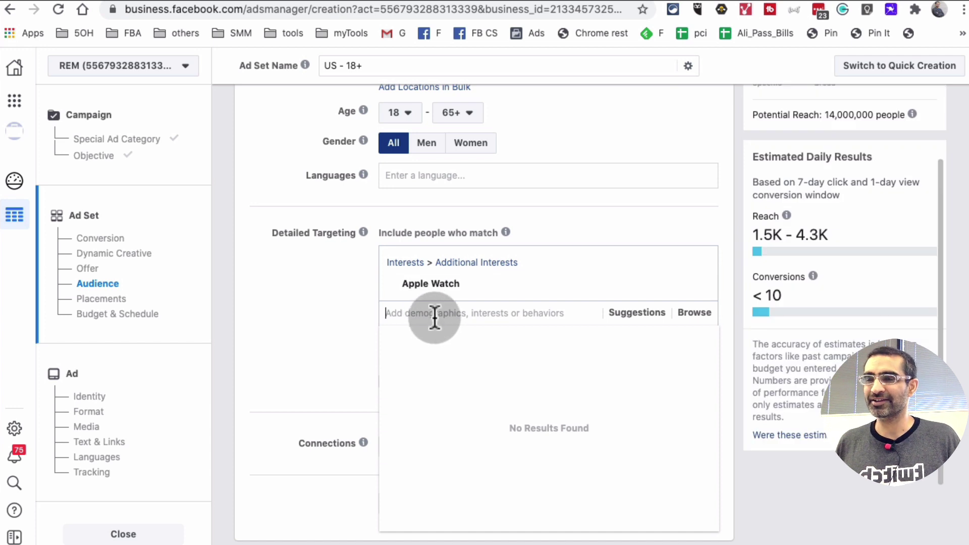
Browse the suggested interests related to Apple Watch and add Smartwatch to the included audience.
click(638, 322)
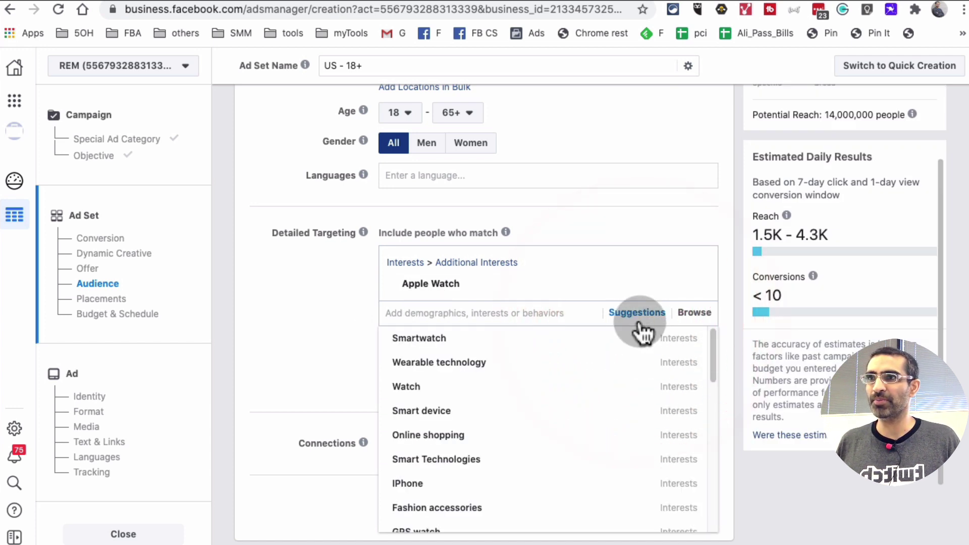
mouse_move(515, 428)
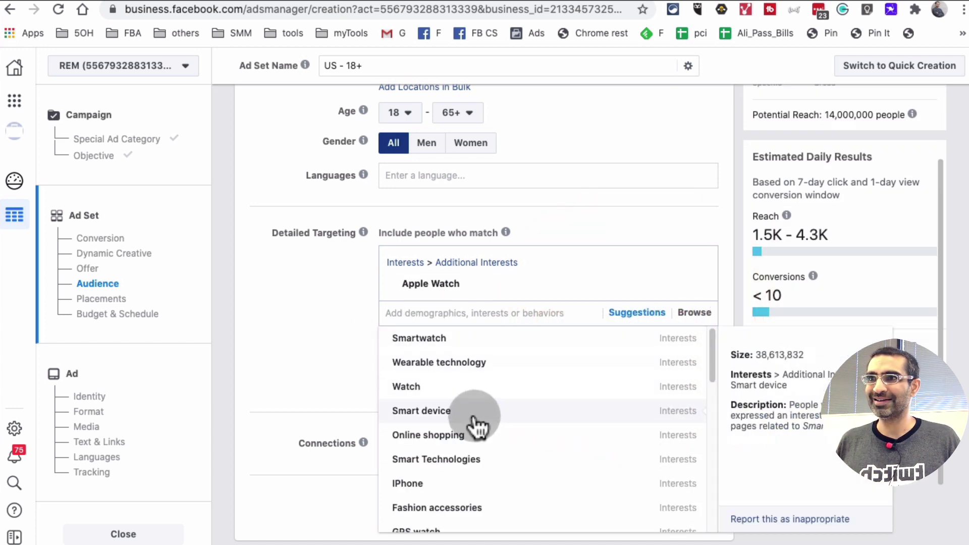
scroll(497, 429, down, 1)
scroll(497, 458, down, 2)
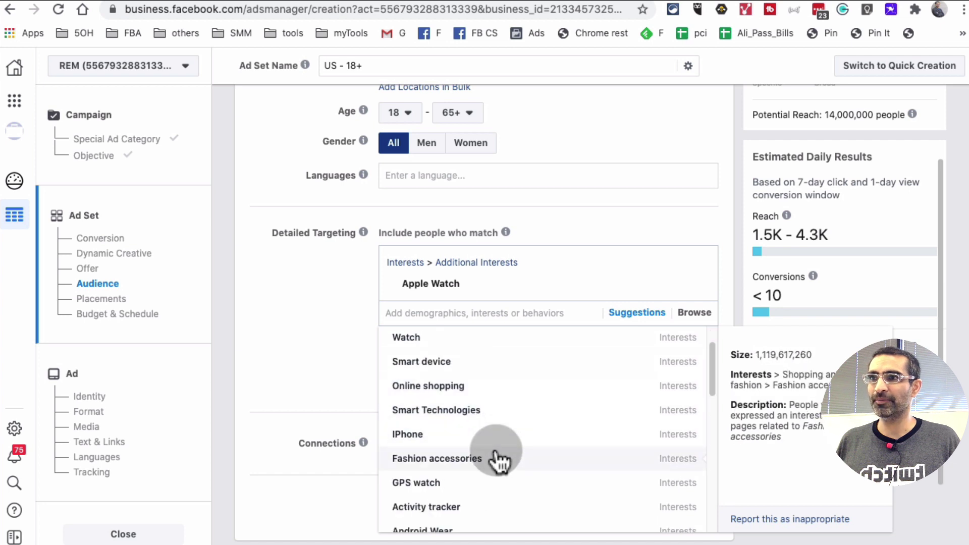
scroll(497, 462, up, 3)
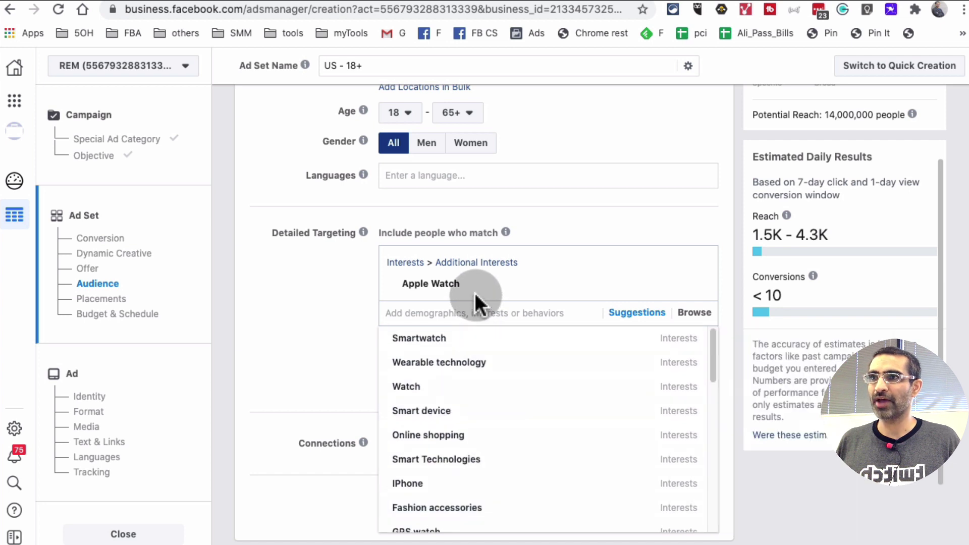
click(472, 338)
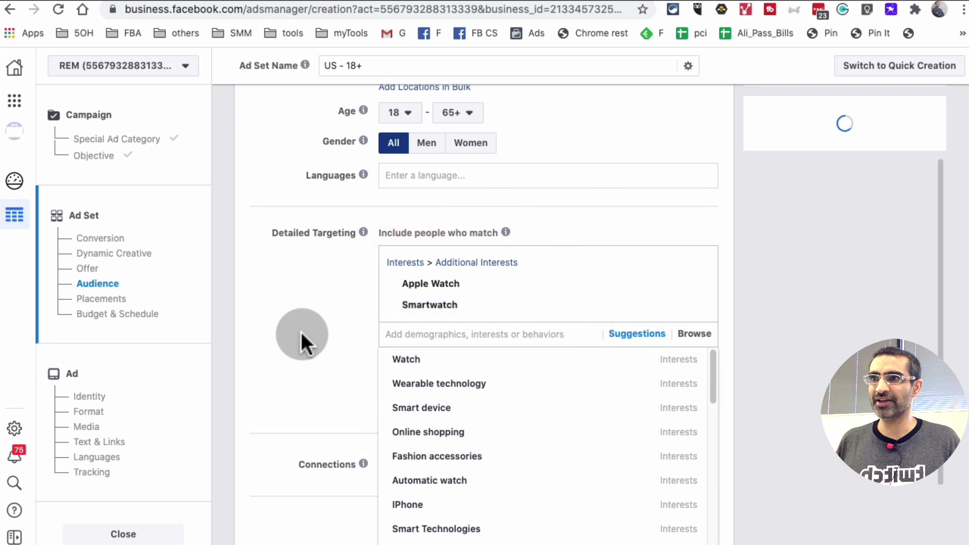
click(325, 379)
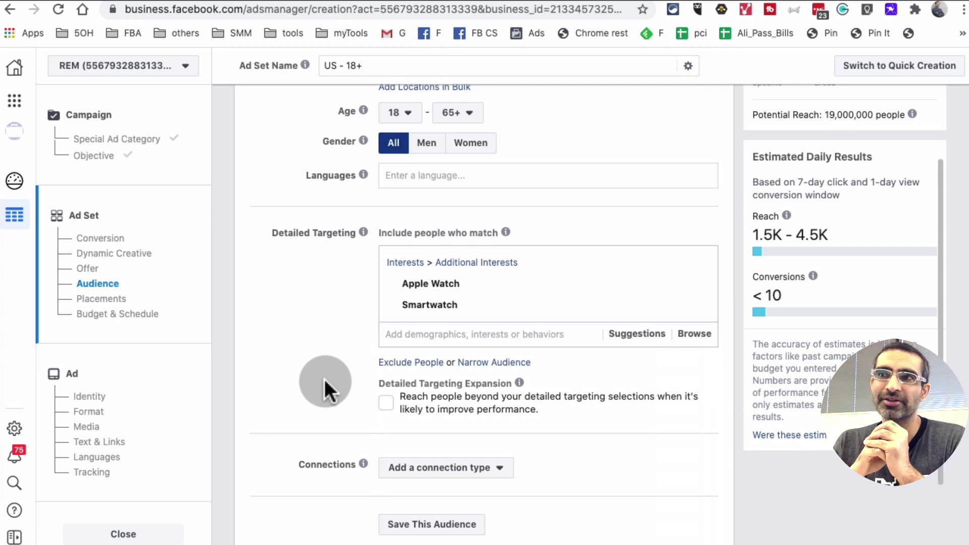
Add an exclusion to the detailed targeting, search it for "coupons" and exclude the Discount Coupons interest.
click(411, 364)
scroll(353, 378, down, 3)
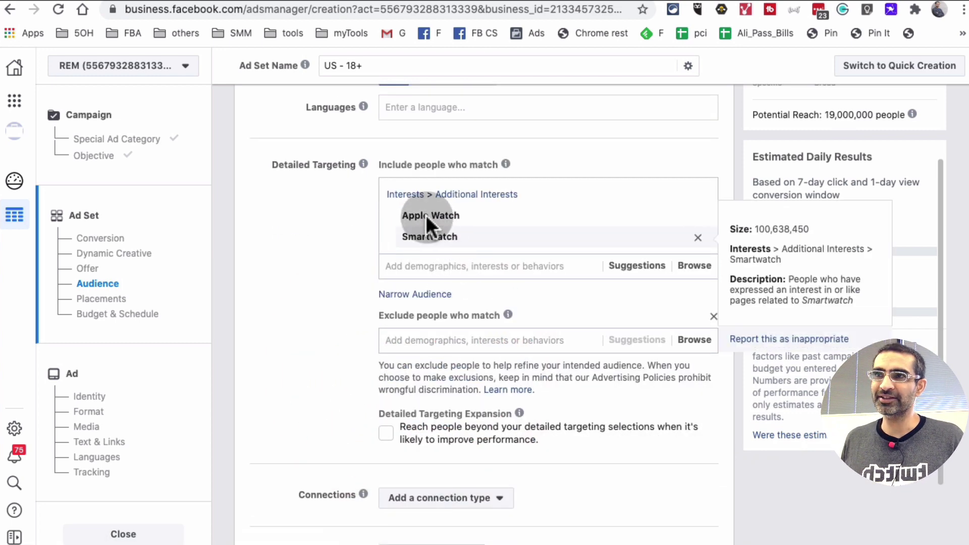
mouse_move(438, 234)
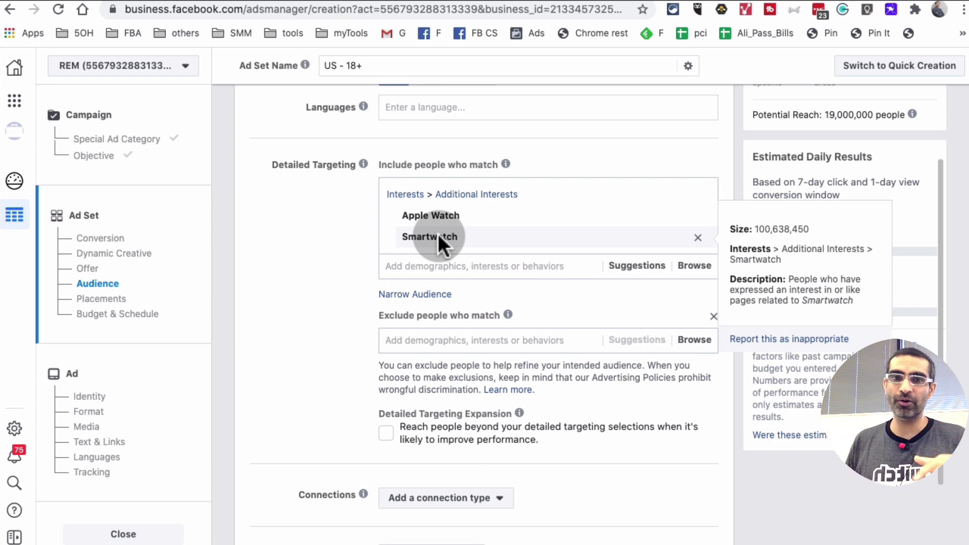
click(485, 337)
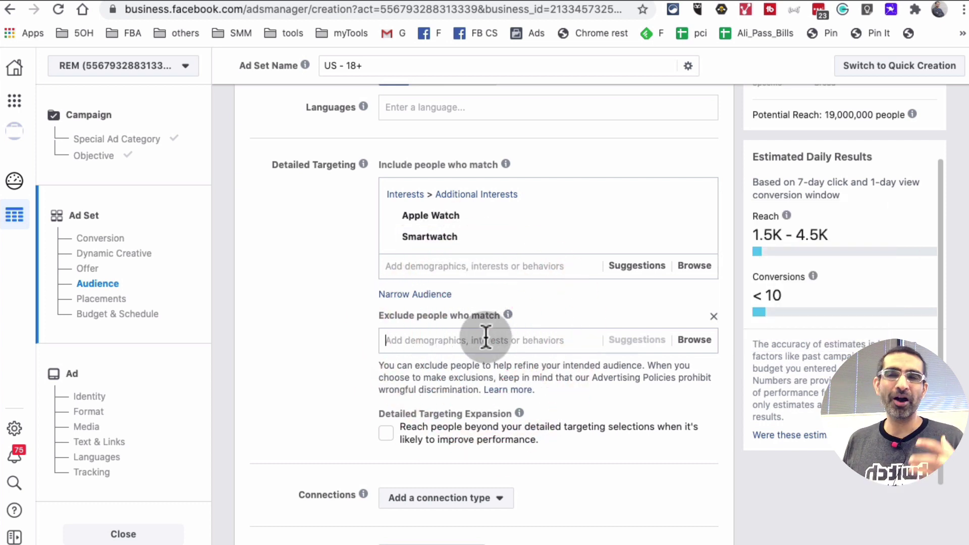
text(coupons)
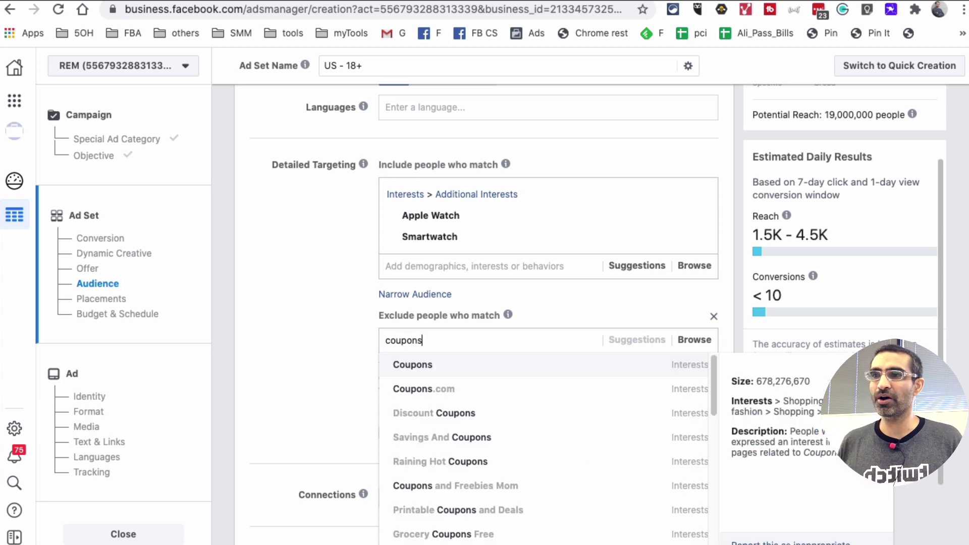
click(520, 413)
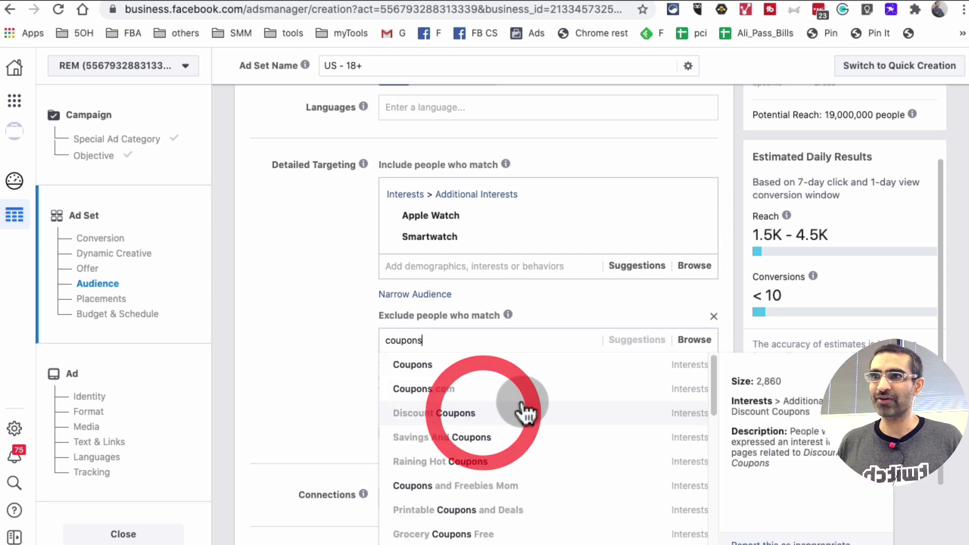
click(292, 392)
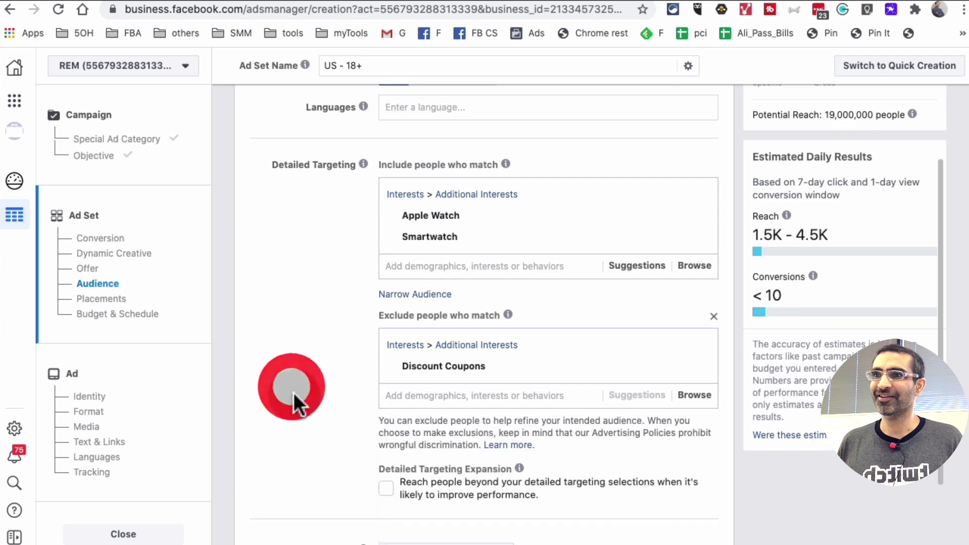
Search the exclusions for "coupons" again and also exclude the Coupons.com interest.
scroll(292, 392, down, 2)
click(487, 348)
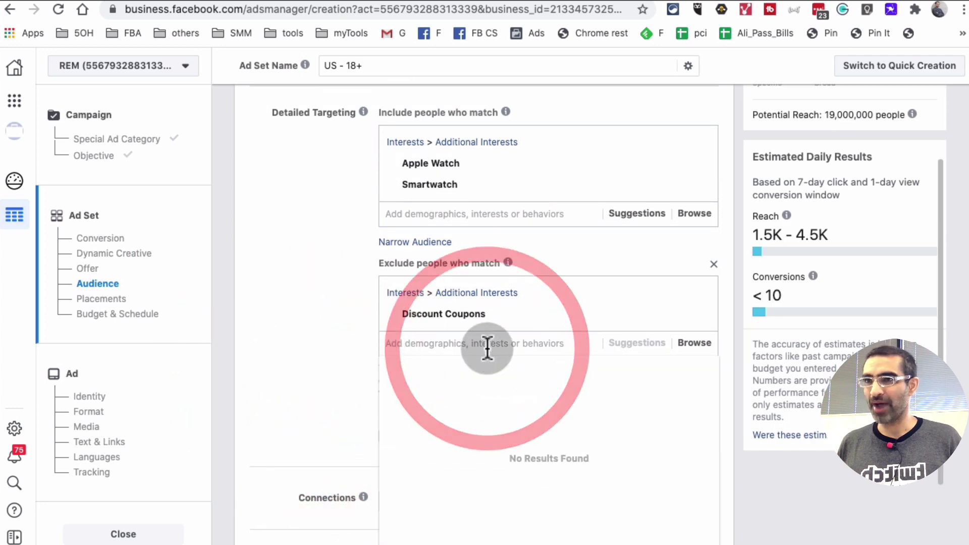
text(coupon)
text(s)
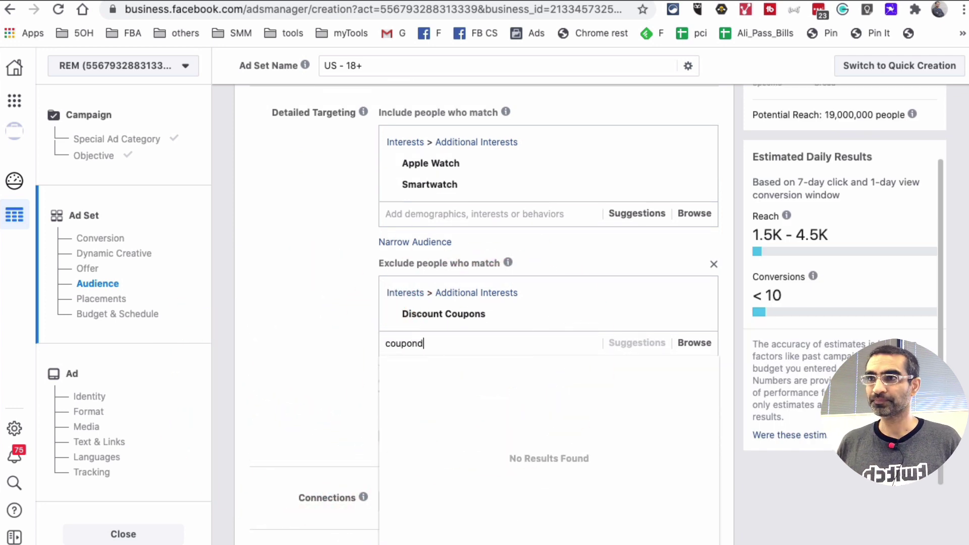
key(BackSpace)
text(s)
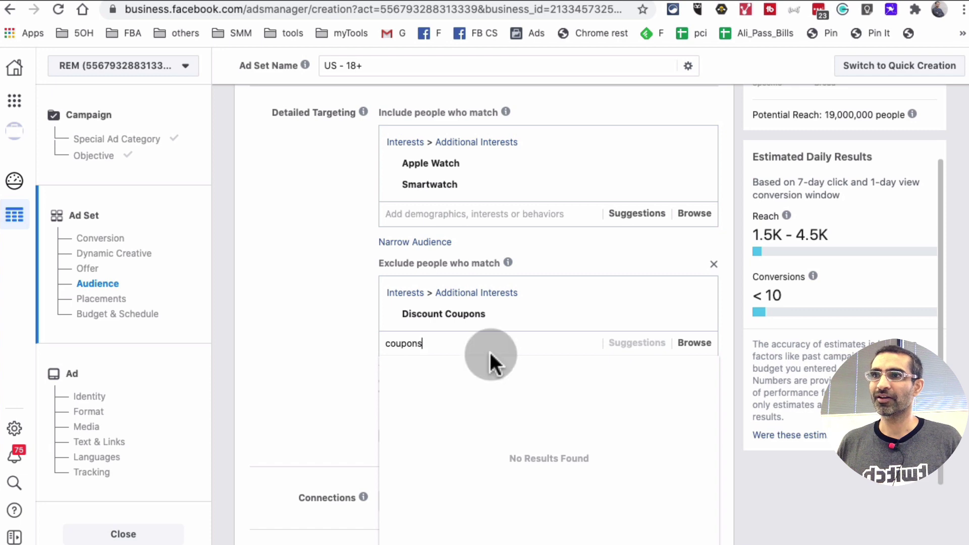
click(486, 396)
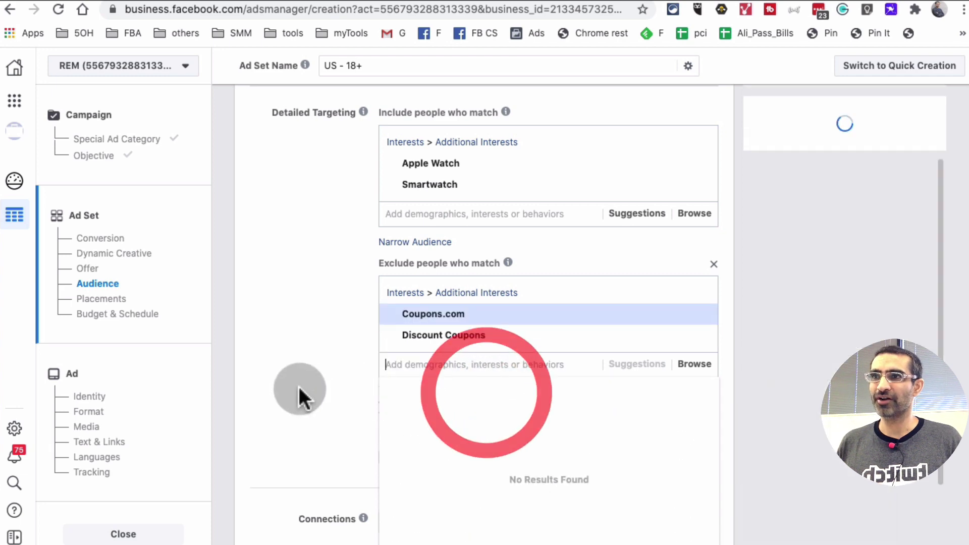
click(264, 388)
Try to view suggested interests for the list of excluded people.
scroll(286, 393, down, 3)
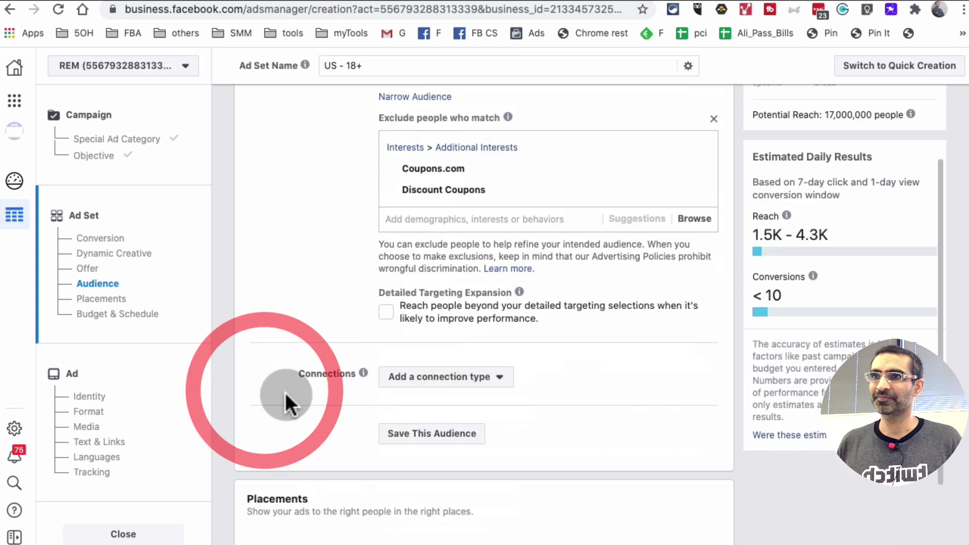
click(622, 223)
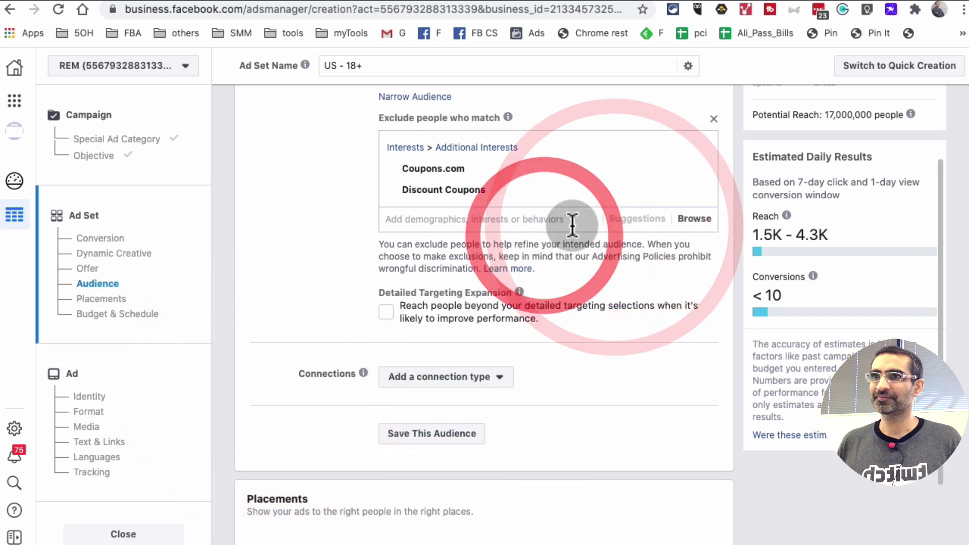
click(635, 222)
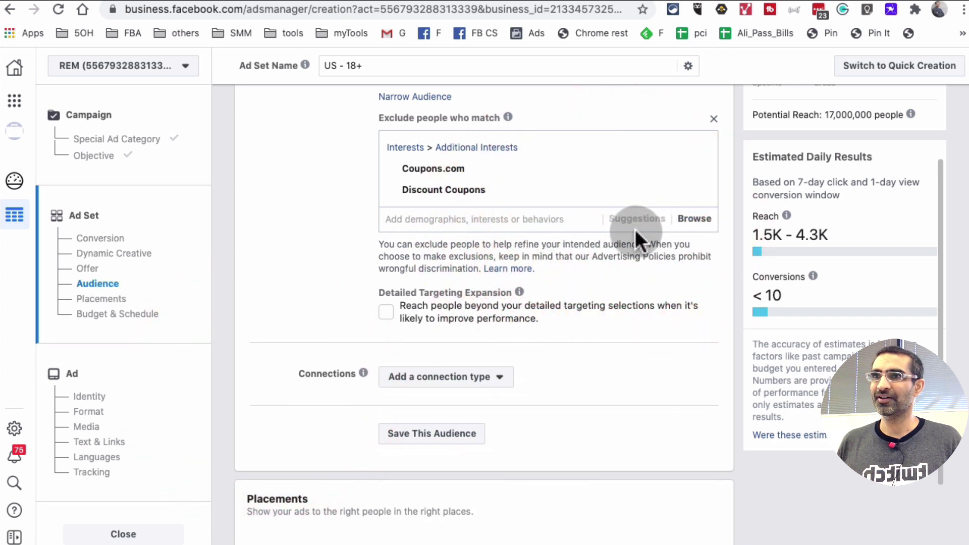
Search the exclusions for "coupon" and exclude the Coupon Divas interest.
click(530, 222)
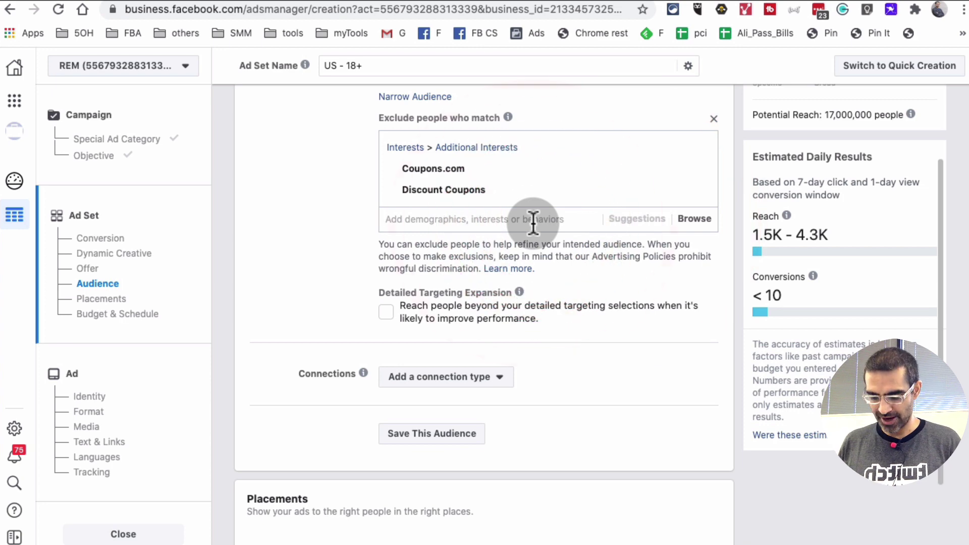
text(coupon)
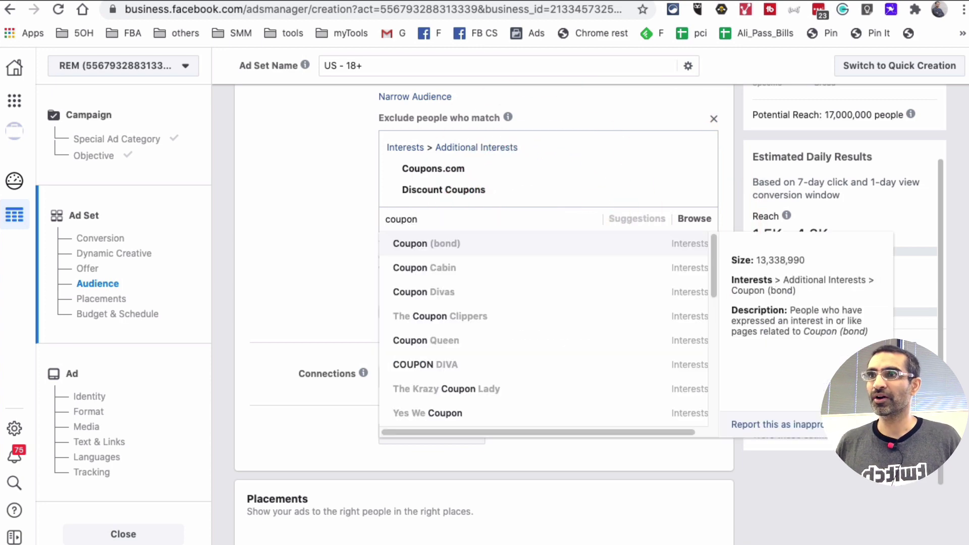
click(481, 292)
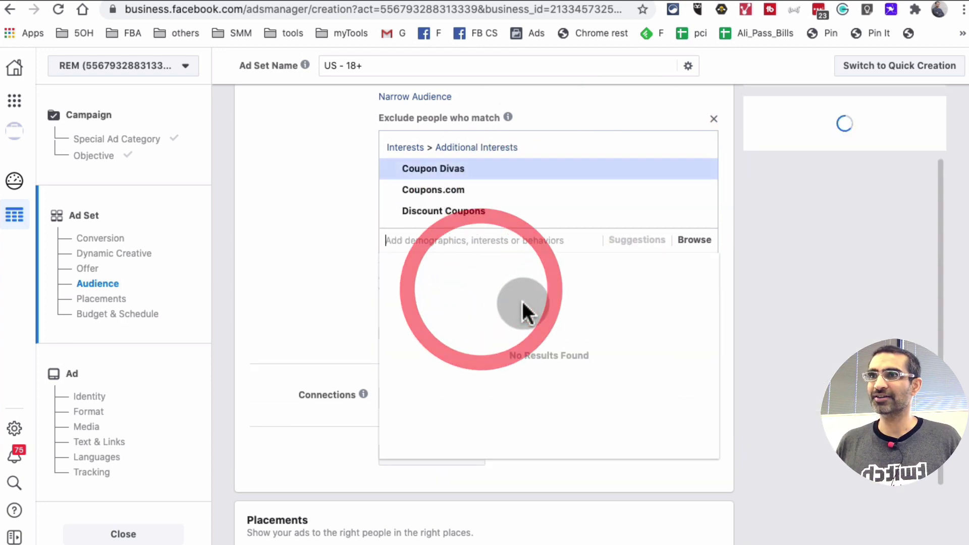
click(491, 245)
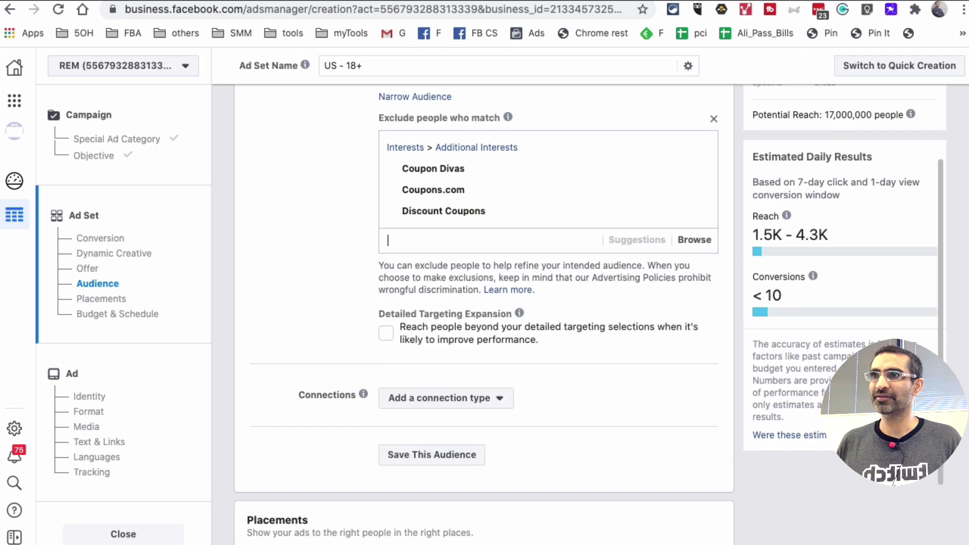
Search the exclusions for "coupon" again and exclude The Krazy Coupon Lady interest.
click(391, 243)
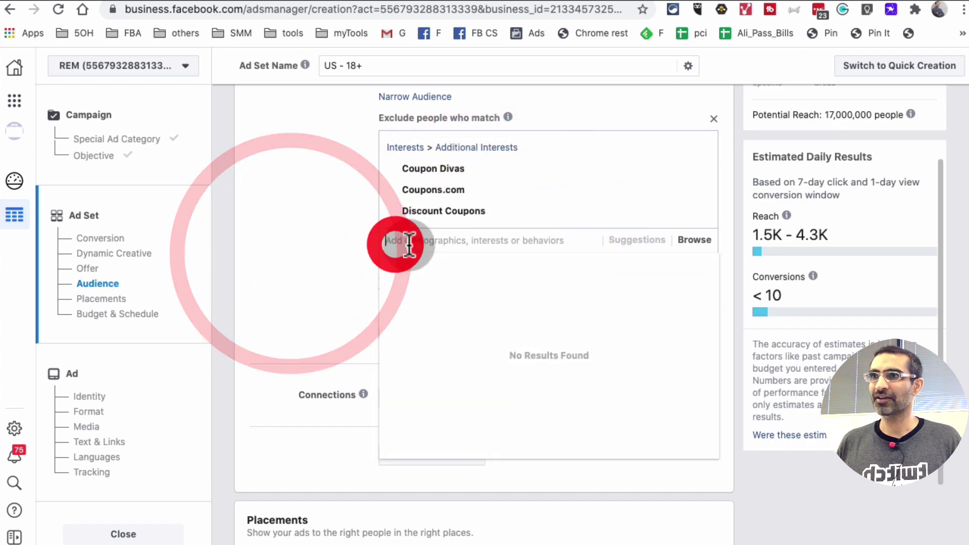
text(coupon)
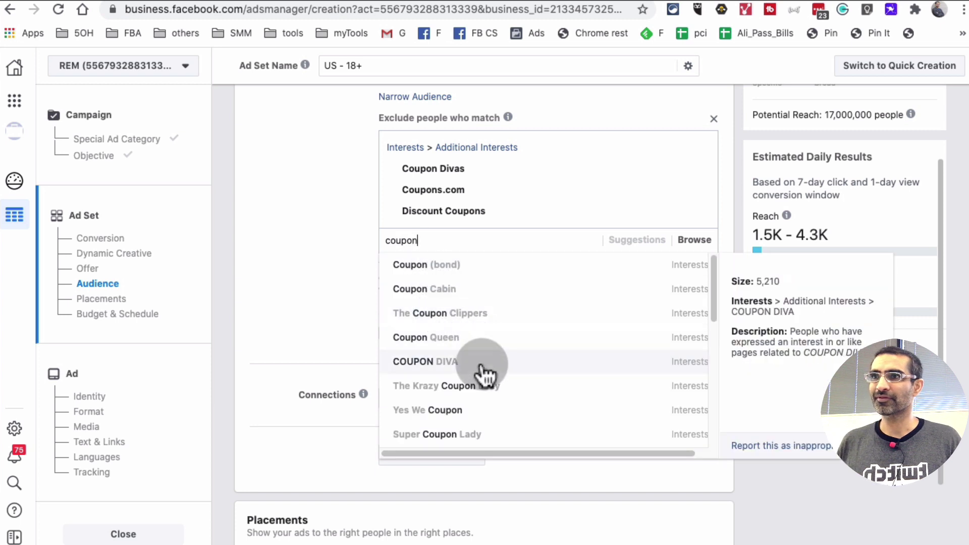
click(510, 385)
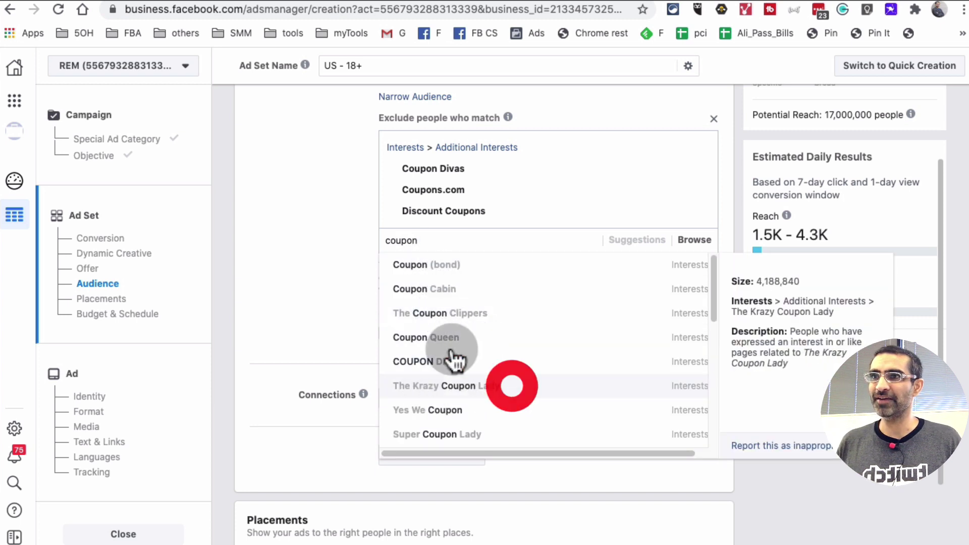
click(277, 294)
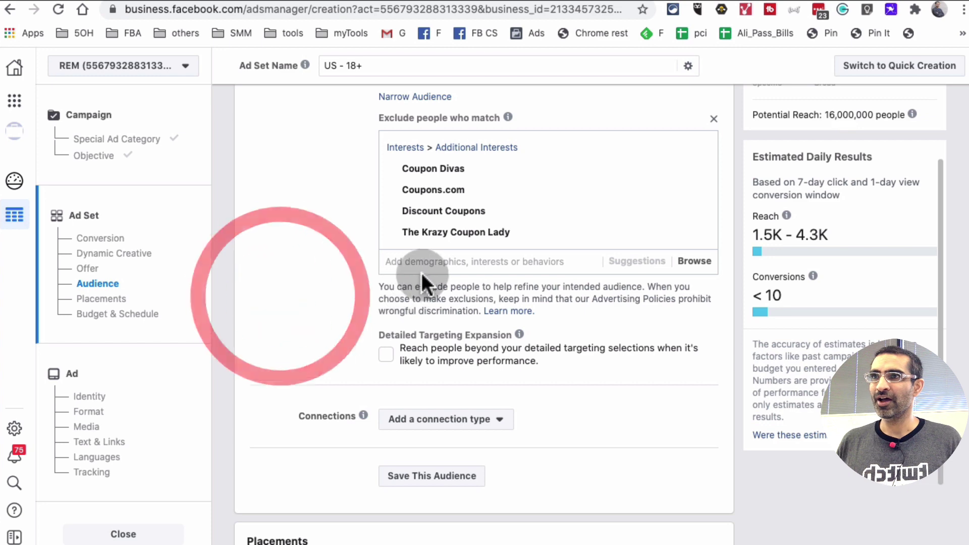
Search the exclusions for "dollar gene" and exclude the Dollar General entry categorised as an interest.
scroll(466, 271, up, 3)
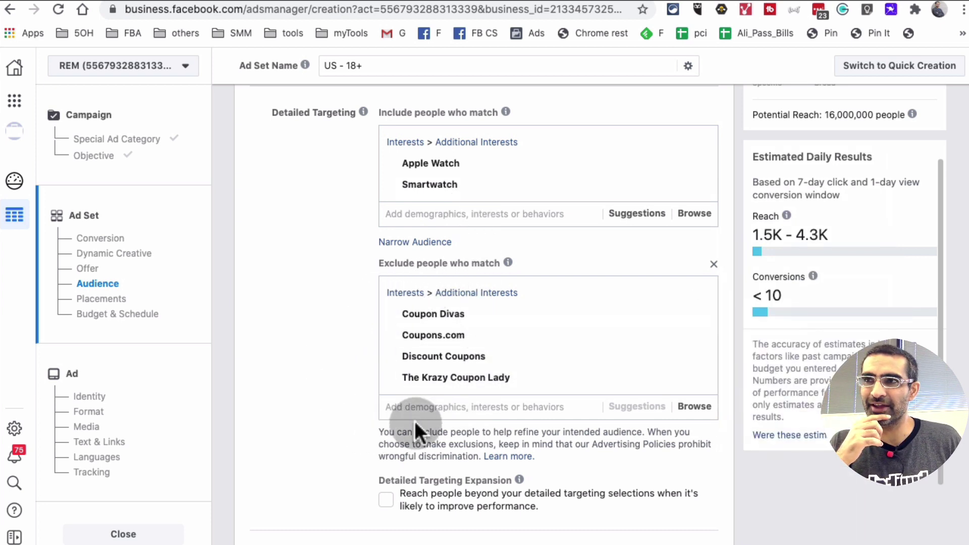
mouse_move(450, 350)
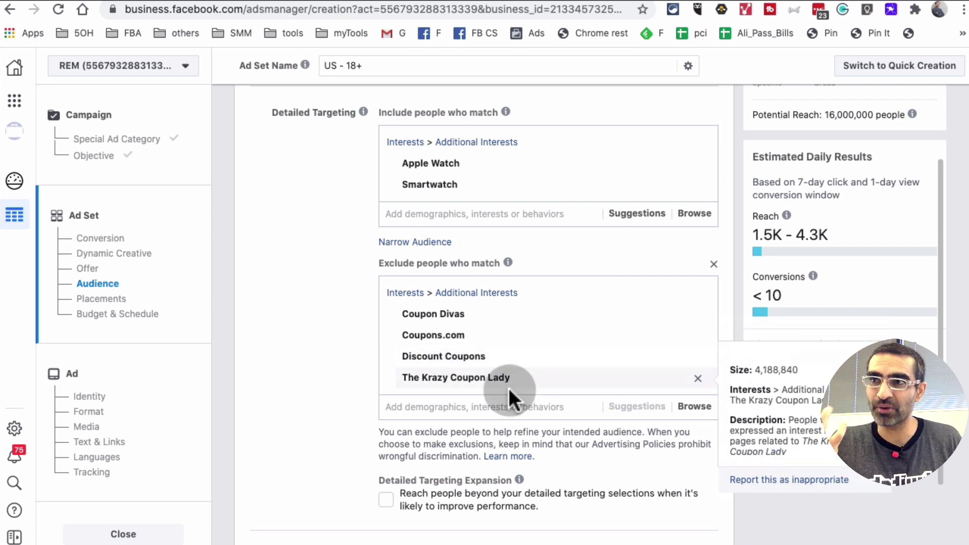
mouse_move(490, 385)
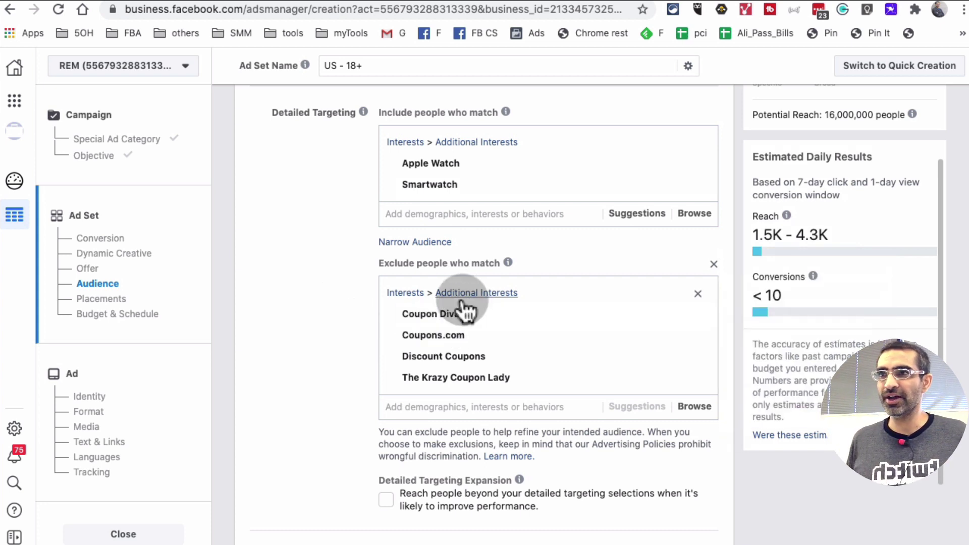
click(482, 406)
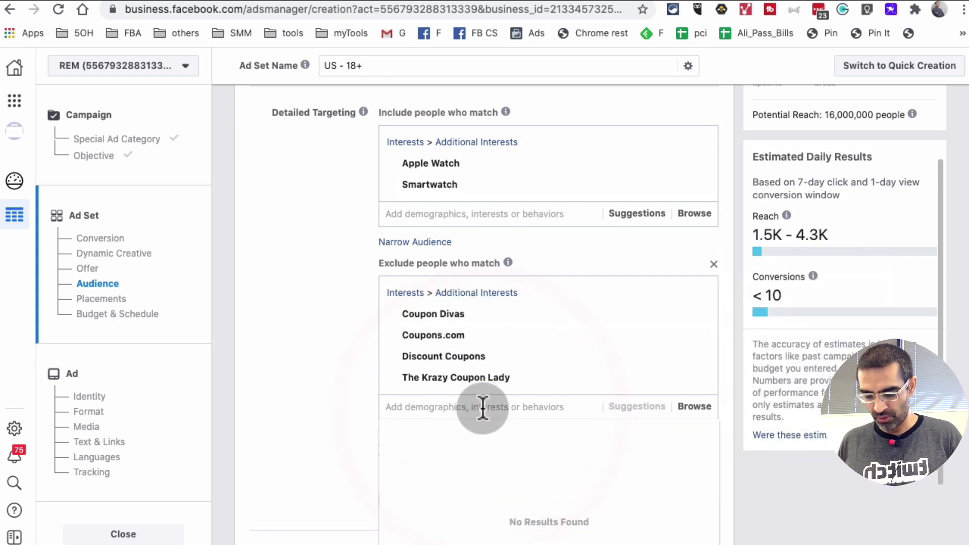
text(dollas)
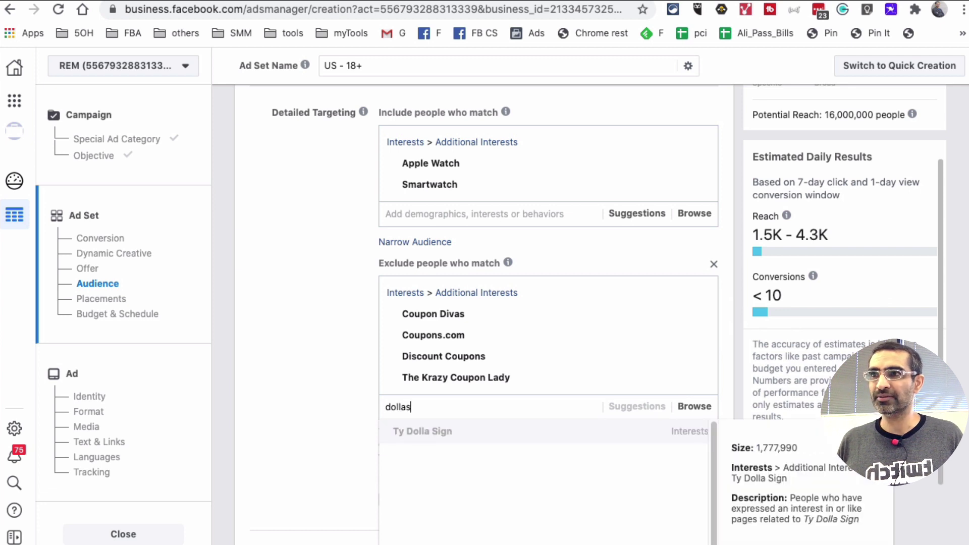
key(BackSpace)
text(r)
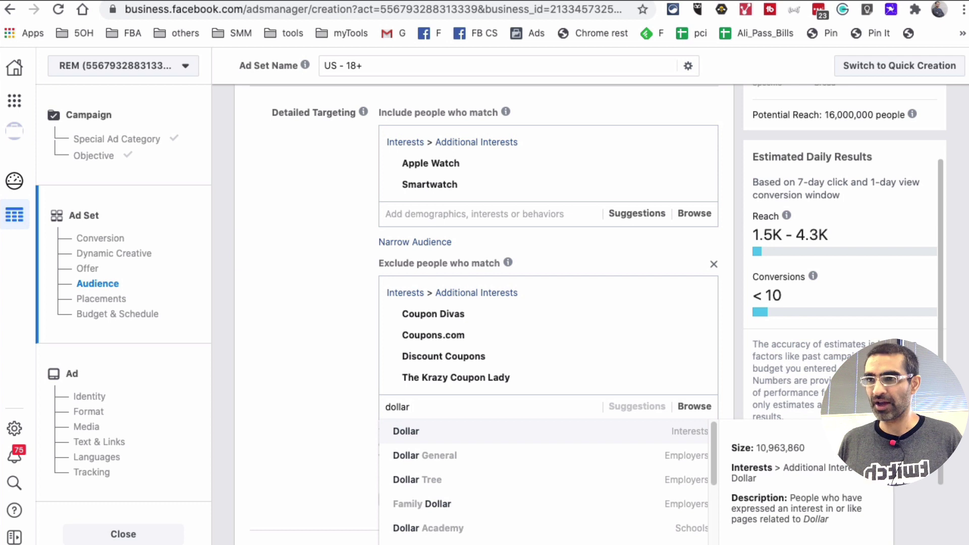
text( gene)
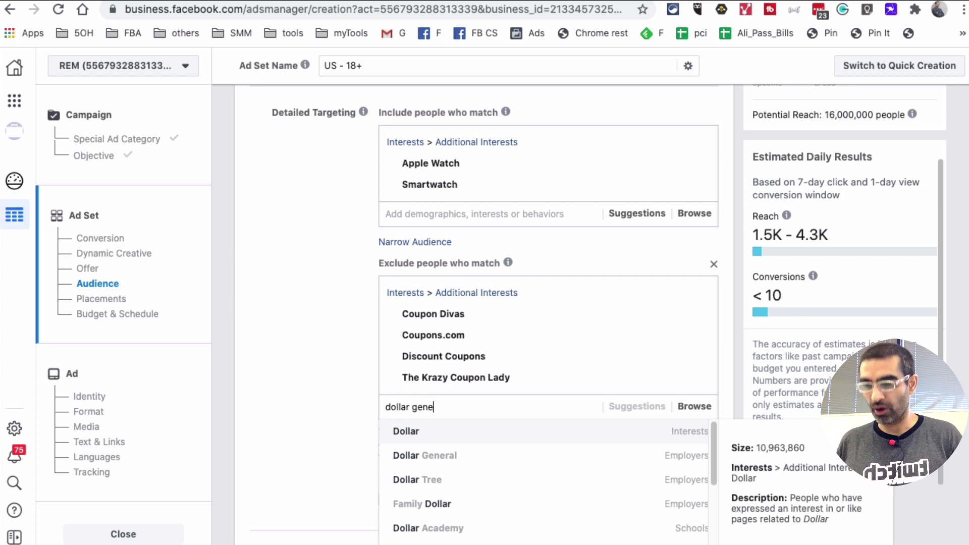
scroll(307, 452, down, 1)
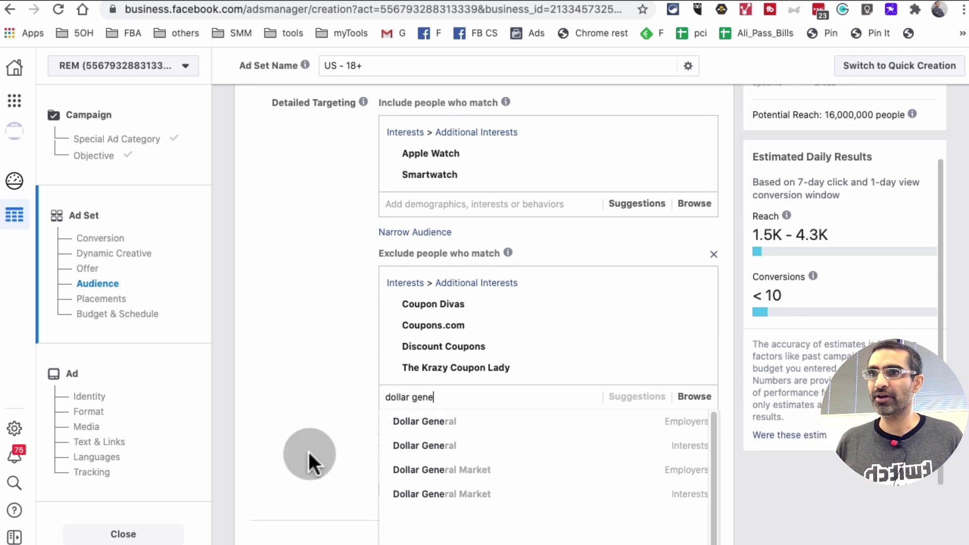
click(388, 446)
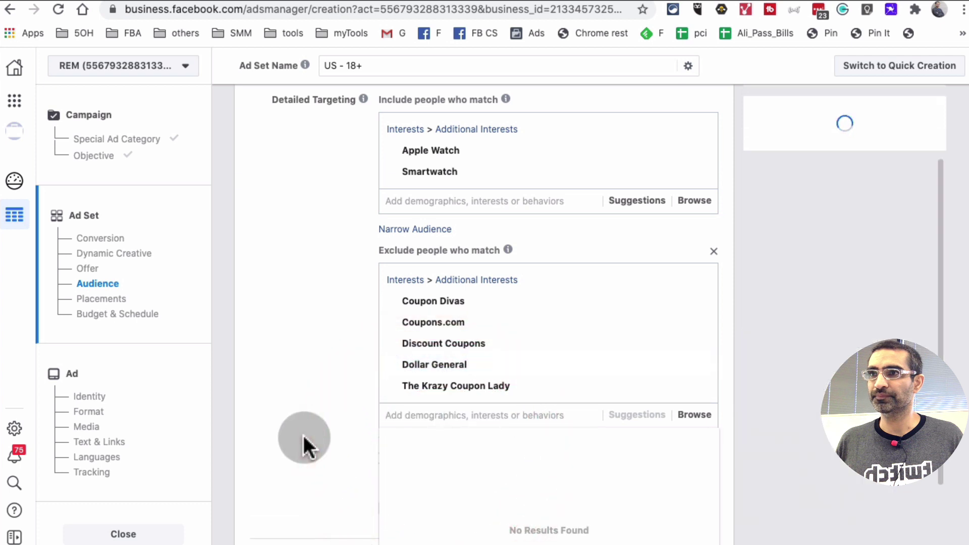
click(302, 438)
Search the exclusions for "dollar tree" and exclude the Dollar Tree entry categorised as an interest.
scroll(301, 440, down, 2)
scroll(433, 389, down, 2)
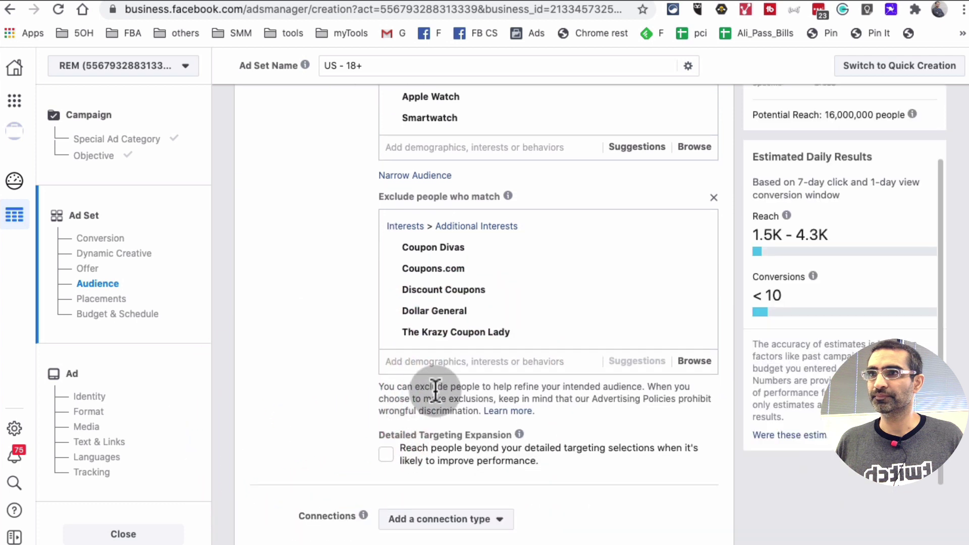
click(435, 364)
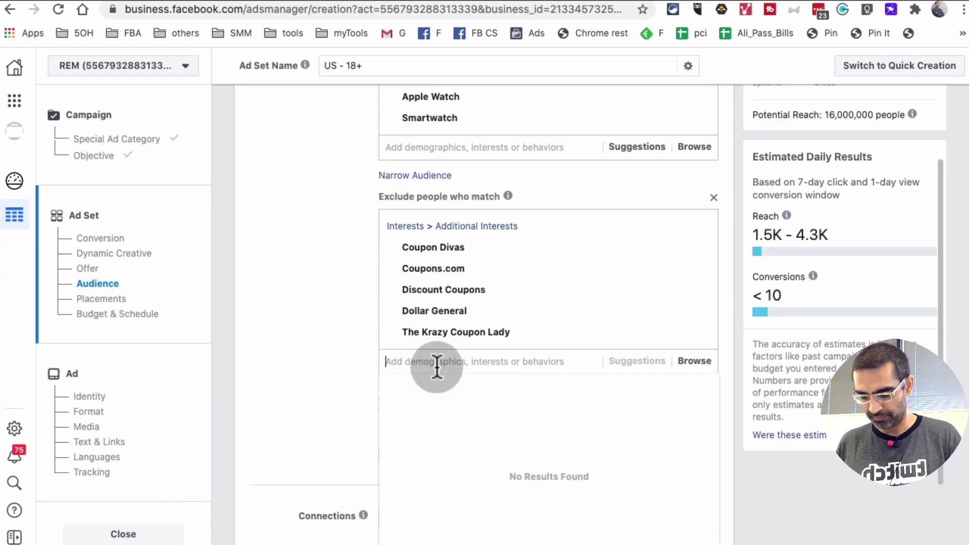
text(dol)
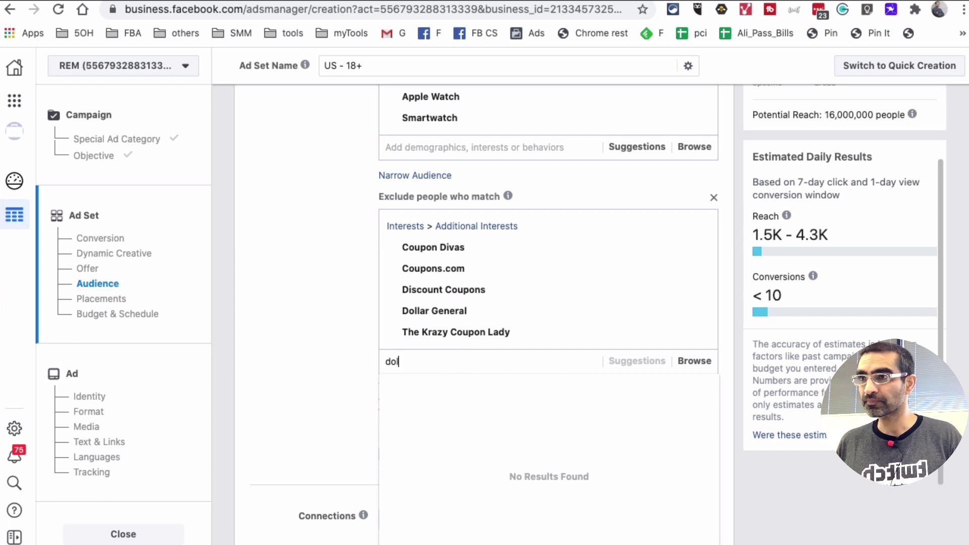
text(lar general)
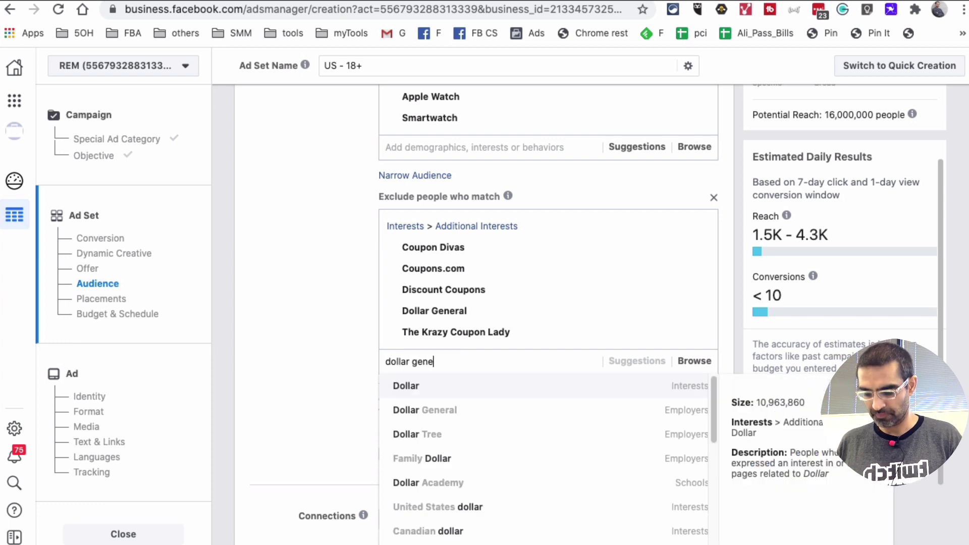
key(BackSpace)
key(BackSpace)
key(BackSpace)
key(BackSpace)
key(BackSpace)
key(BackSpace)
key(BackSpace)
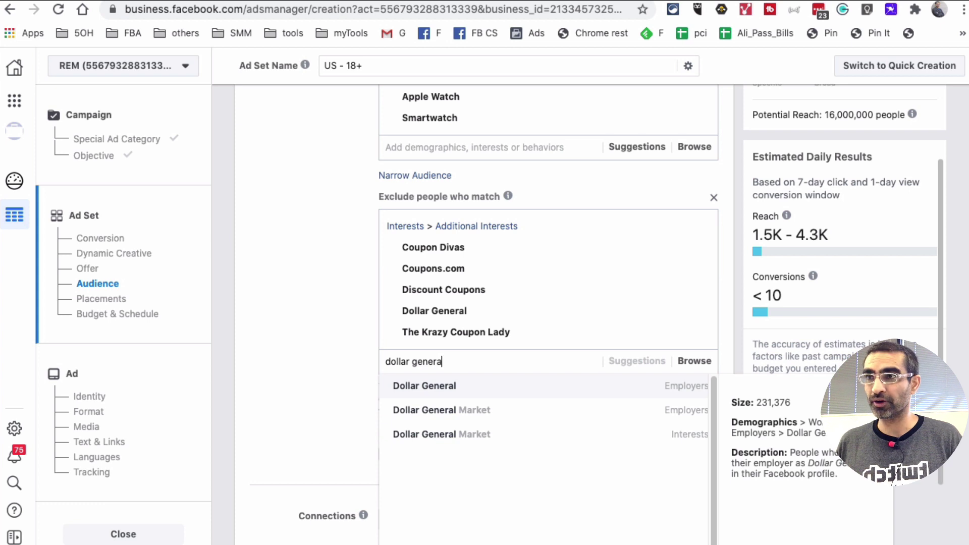
text(tree)
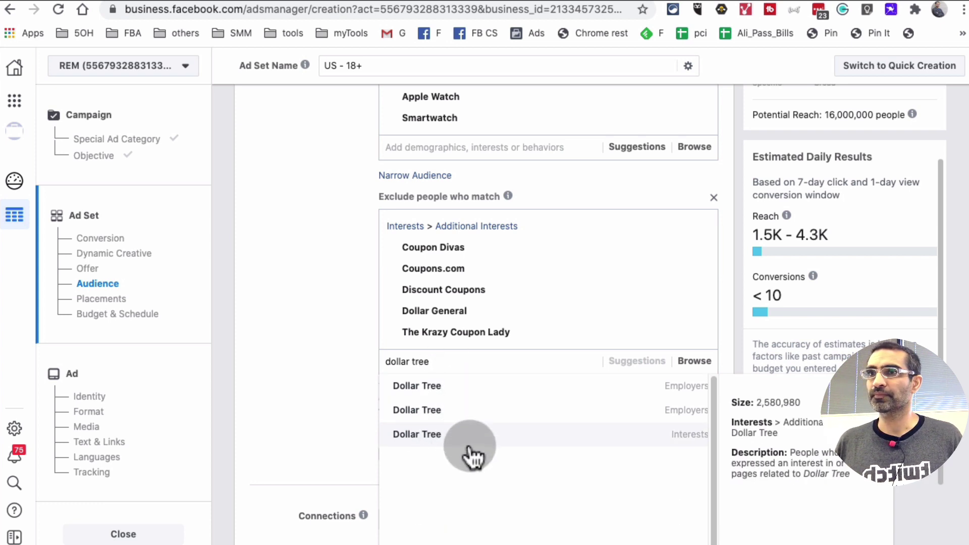
click(458, 437)
click(263, 399)
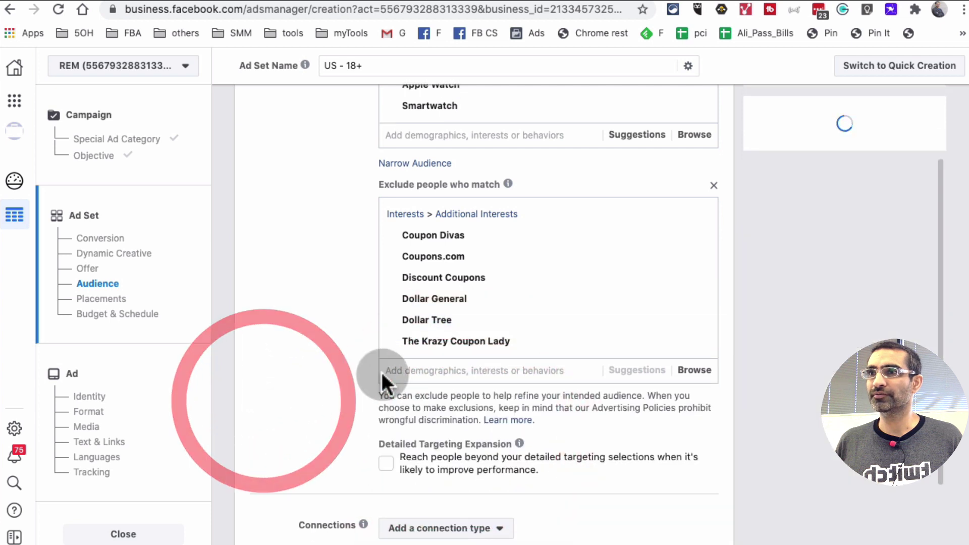
Search the exclusions for "walmart" and exclude the Walmart entry categorised as an interest.
click(406, 371)
text(wallmart)
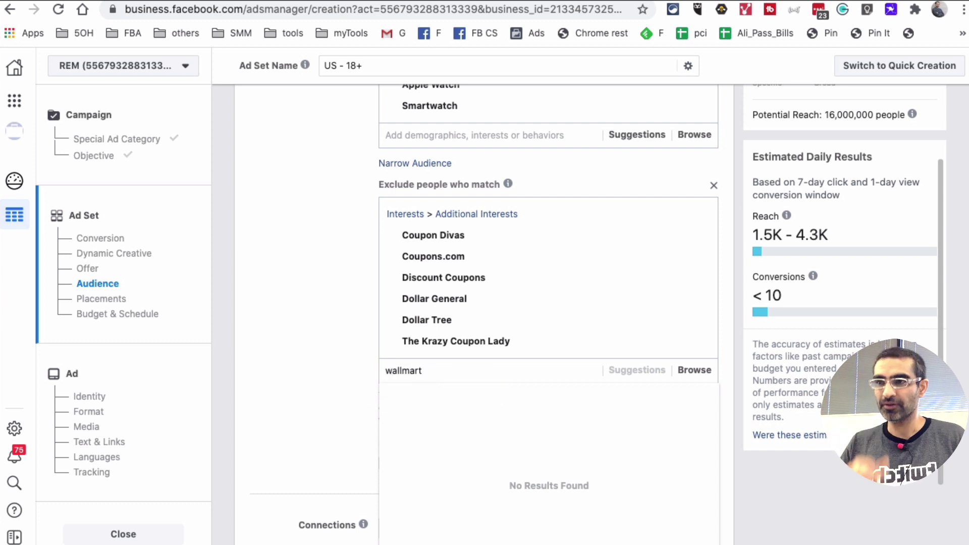
key(BackSpace)
key(BackSpace)
key(BackSpace)
key(BackSpace)
key(BackSpace)
text(mart)
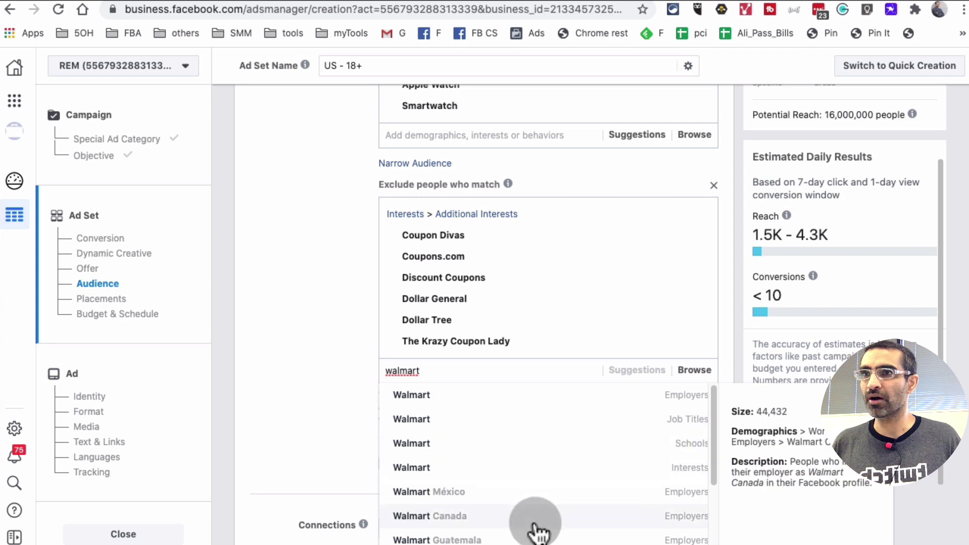
scroll(536, 520, down, 1)
click(435, 466)
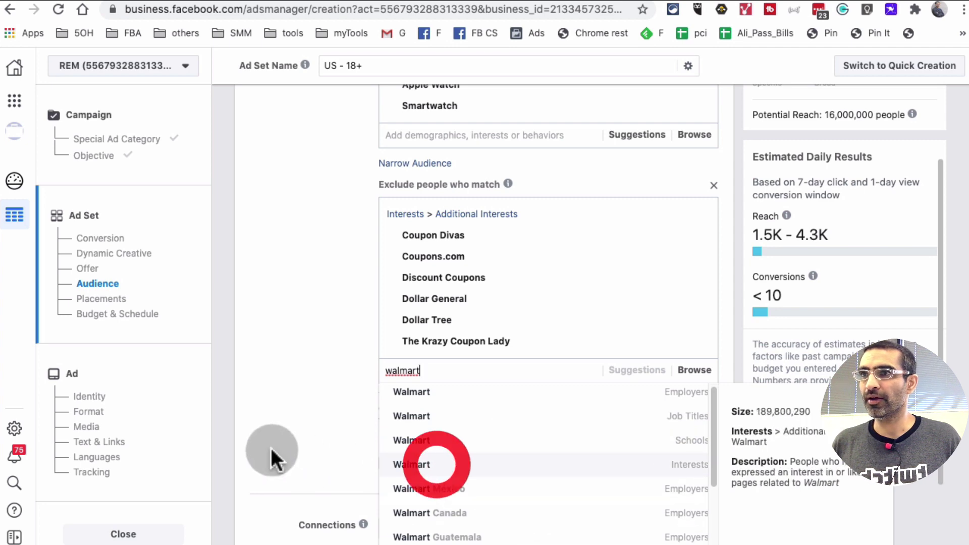
Check the audience size and potential reach, and review the included and excluded interests in the detailed targeting.
scroll(808, 402, up, 2)
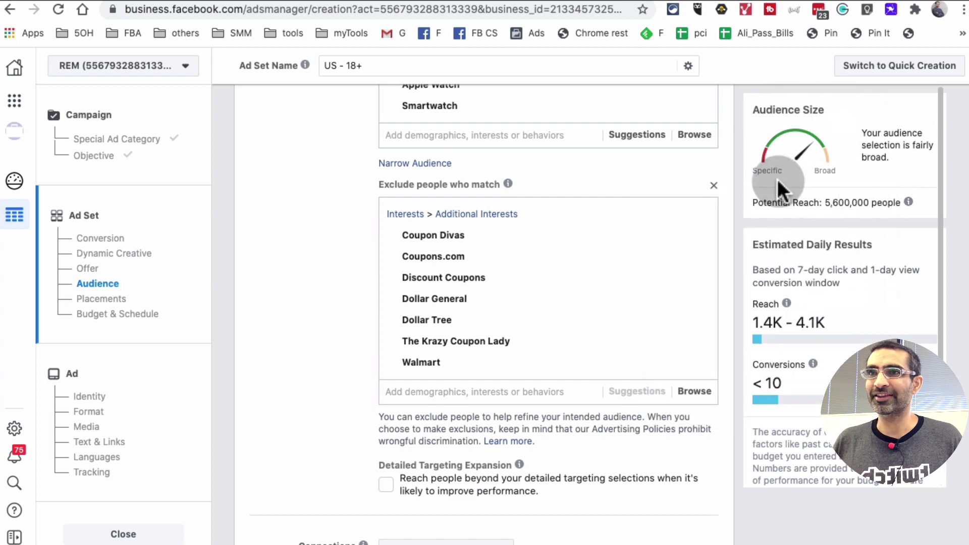
click(896, 204)
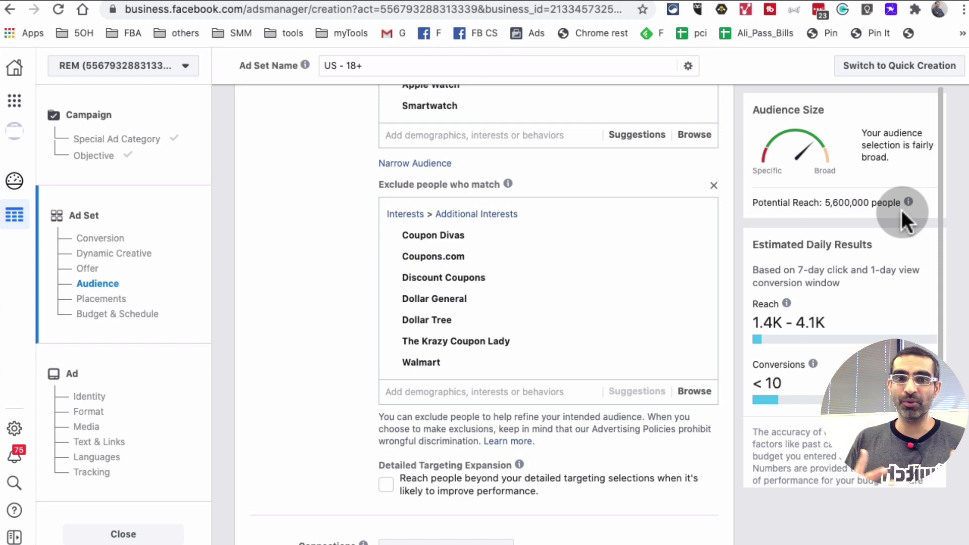
mouse_move(488, 365)
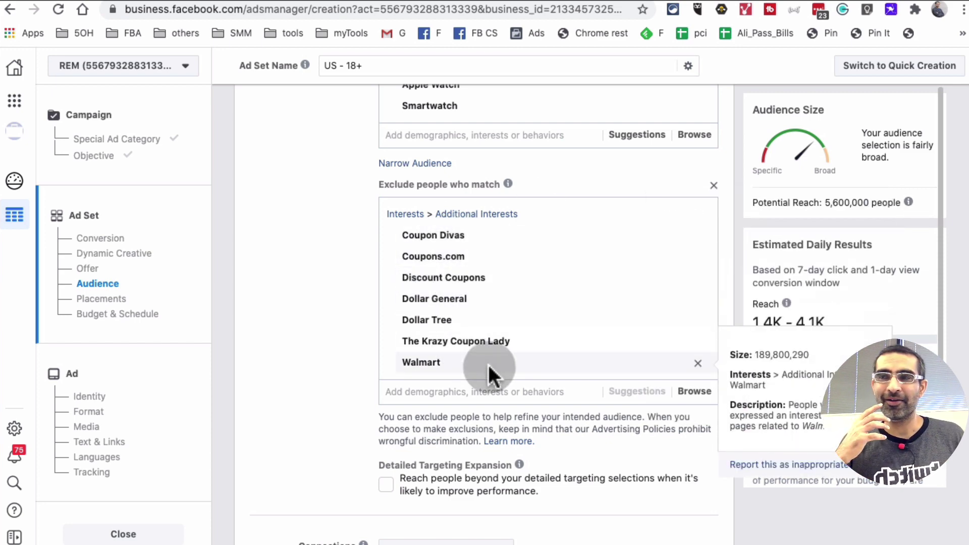
scroll(488, 365, up, 3)
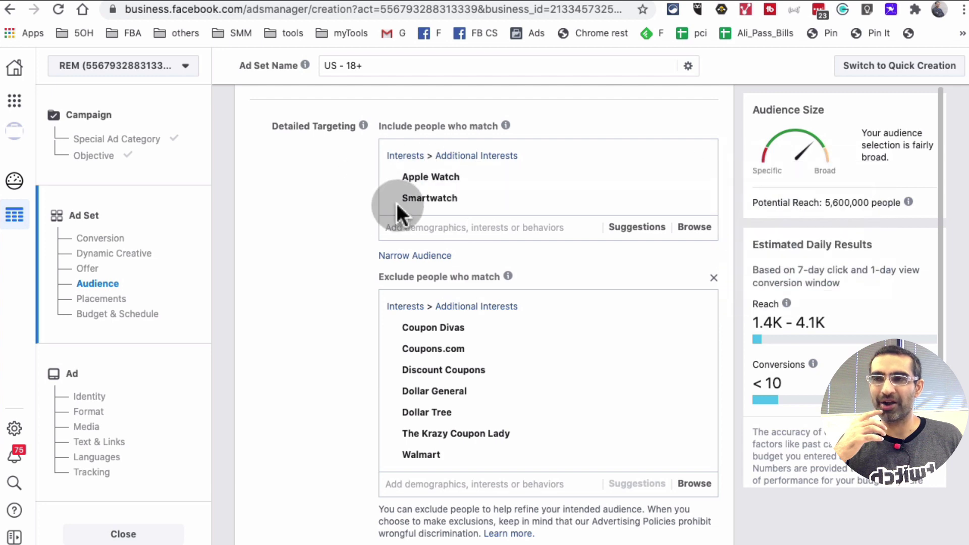
mouse_move(446, 195)
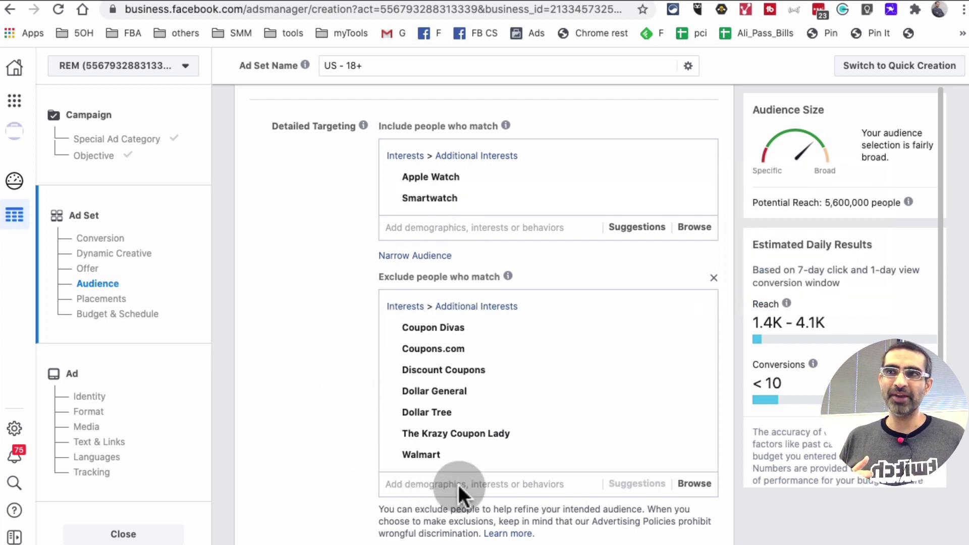
scroll(340, 326, down, 1)
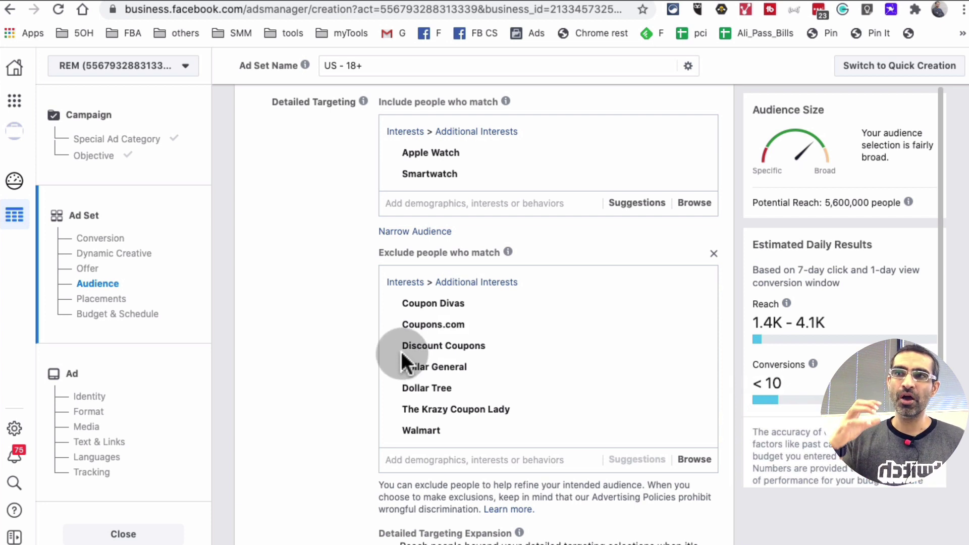
mouse_move(469, 345)
mouse_move(449, 380)
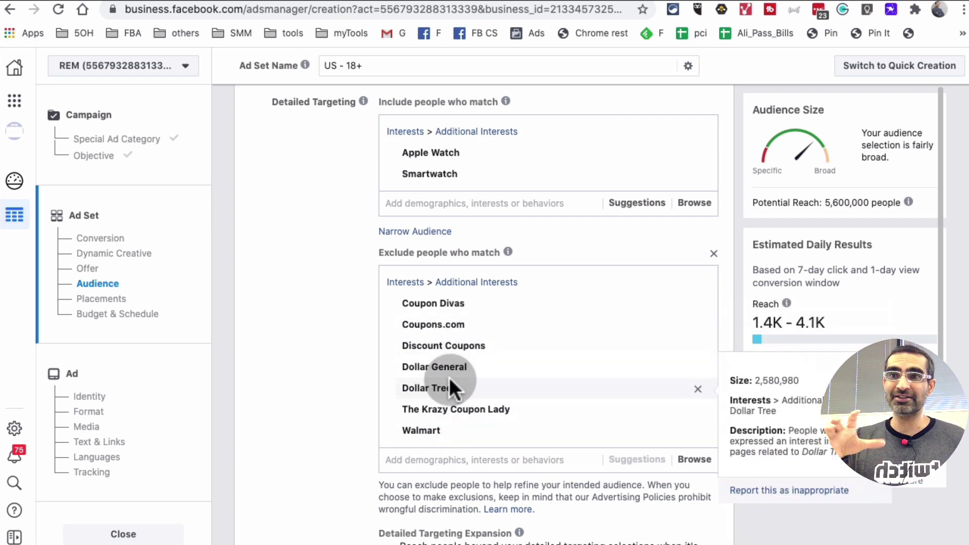